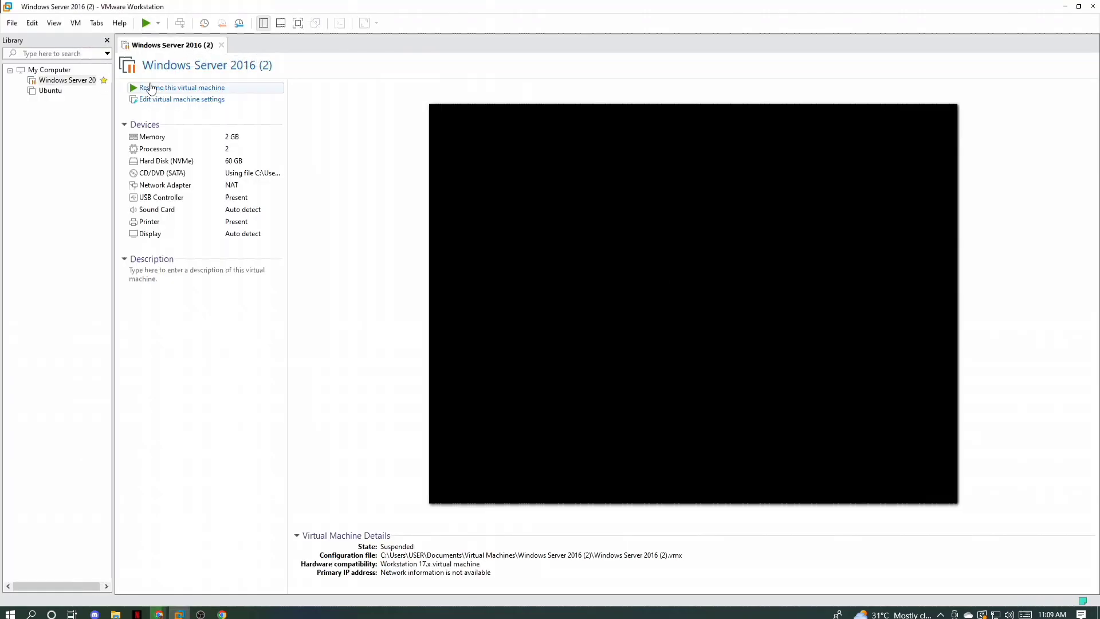
# Step: Sign in to the Windows Server 2016 virtual machine with the Administrator account password
pyautogui.click(151, 88)
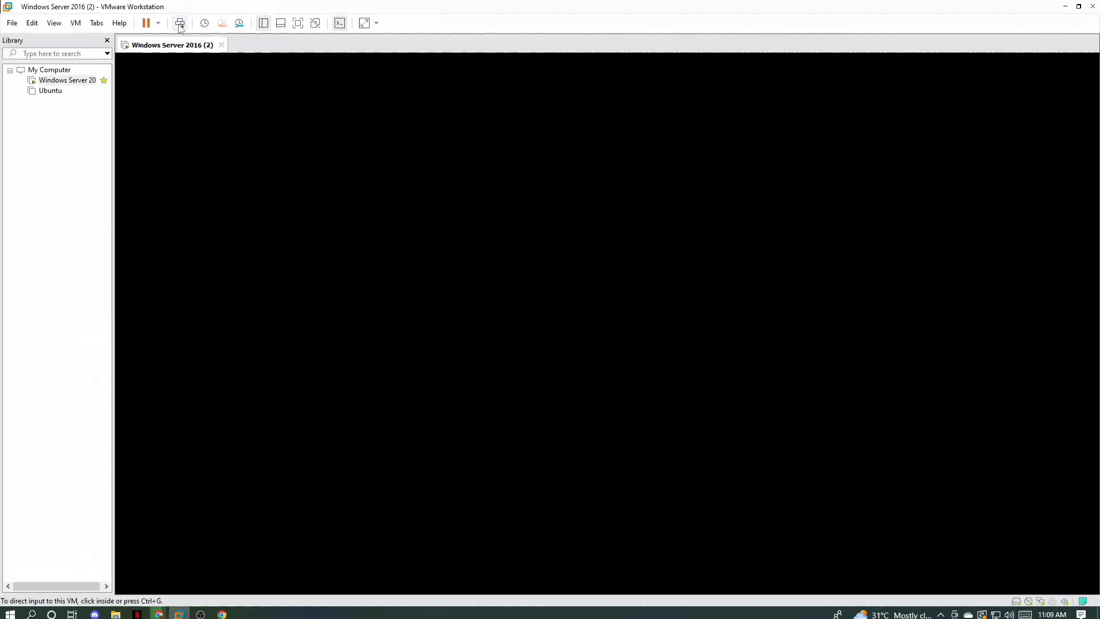
pyautogui.click(547, 373)
pyautogui.write('•••••••••')
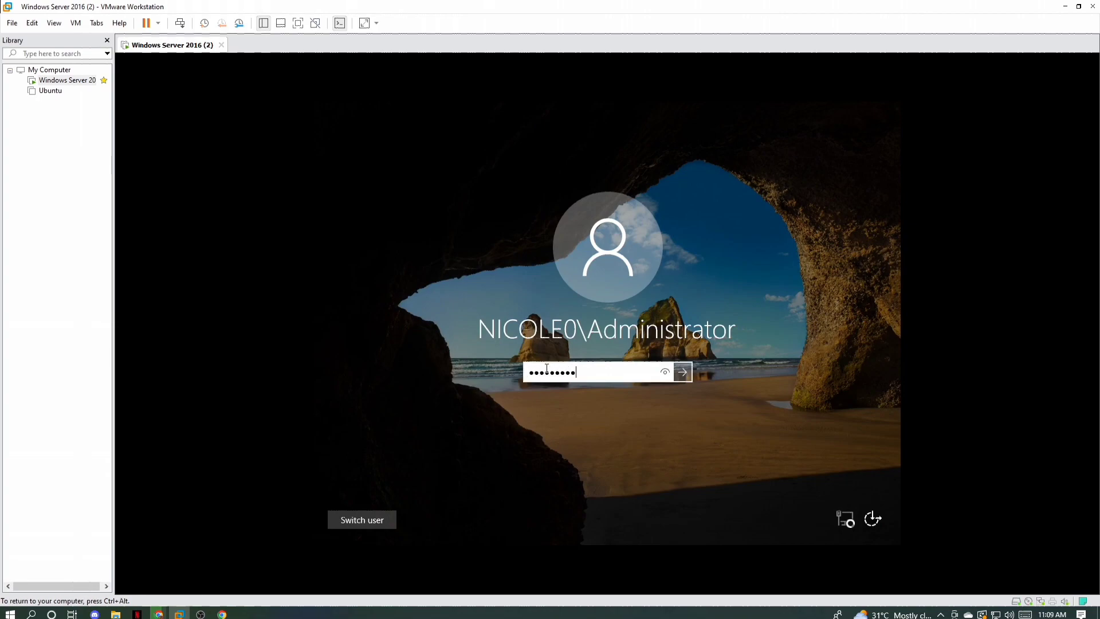
pyautogui.write('•••')
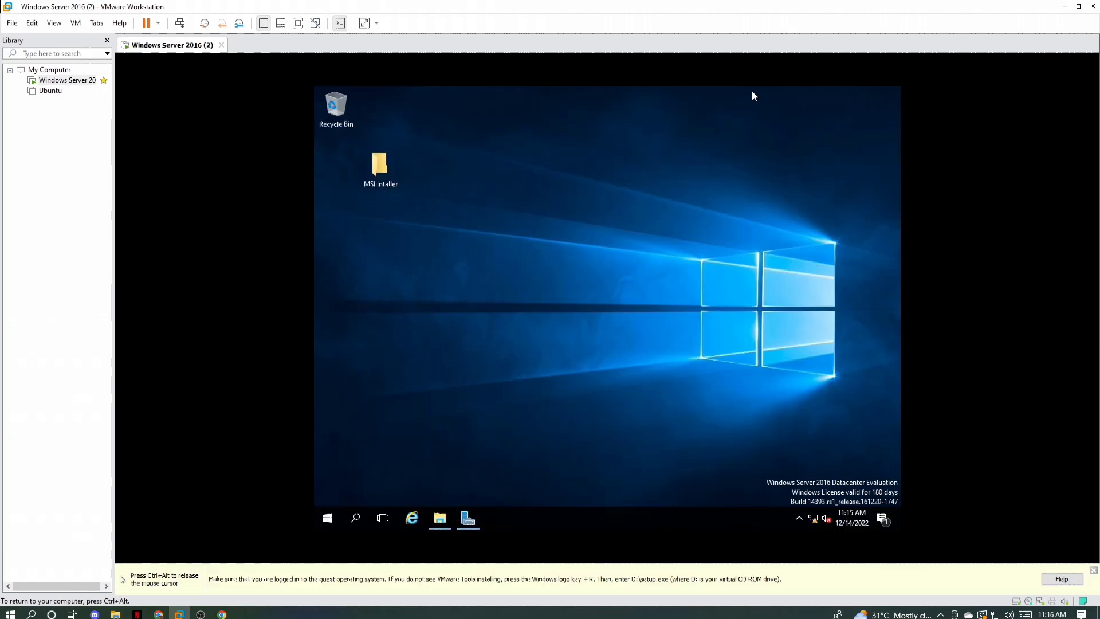
# Step: Start the VMware Tools installation for the virtual machine and run D:\setup.exe in the guest
pyautogui.click(75, 23)
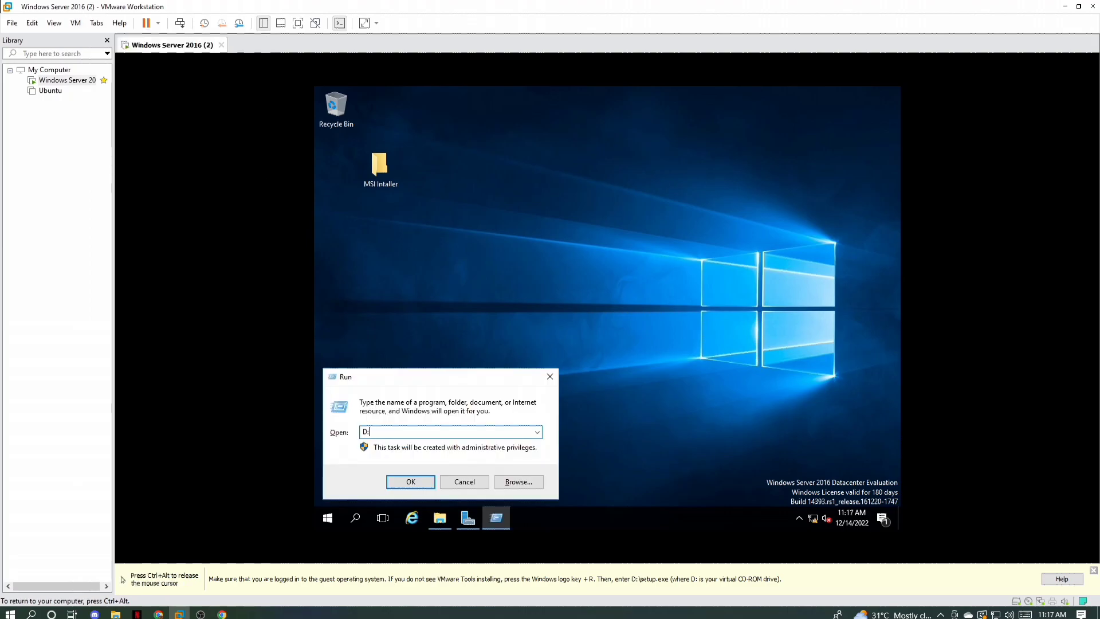
pyautogui.write('\\')
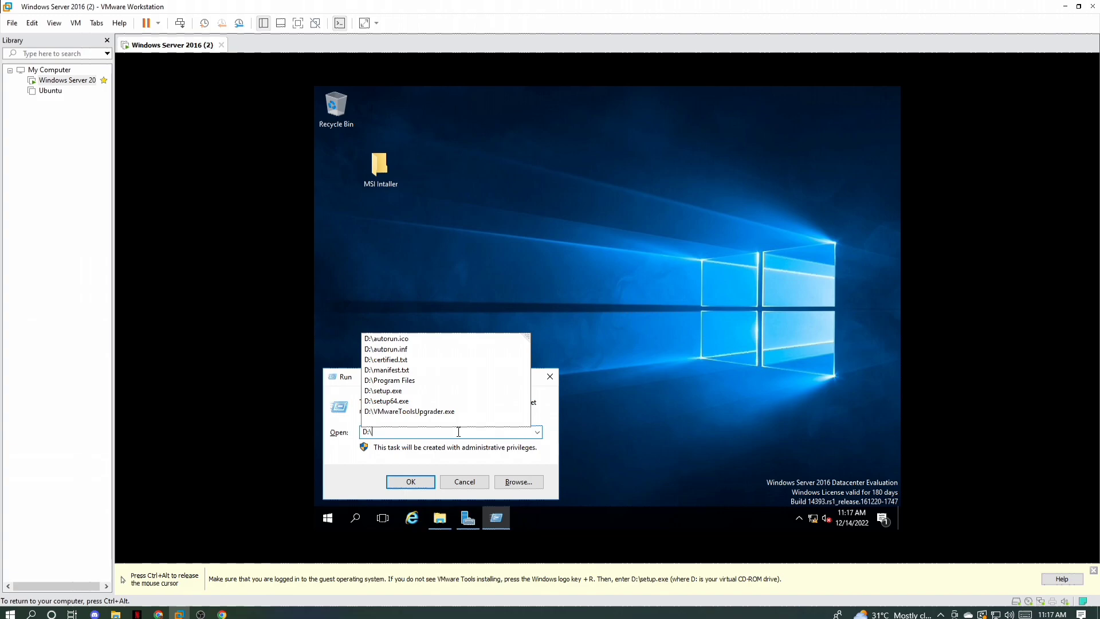
pyautogui.click(424, 391)
pyautogui.click(415, 483)
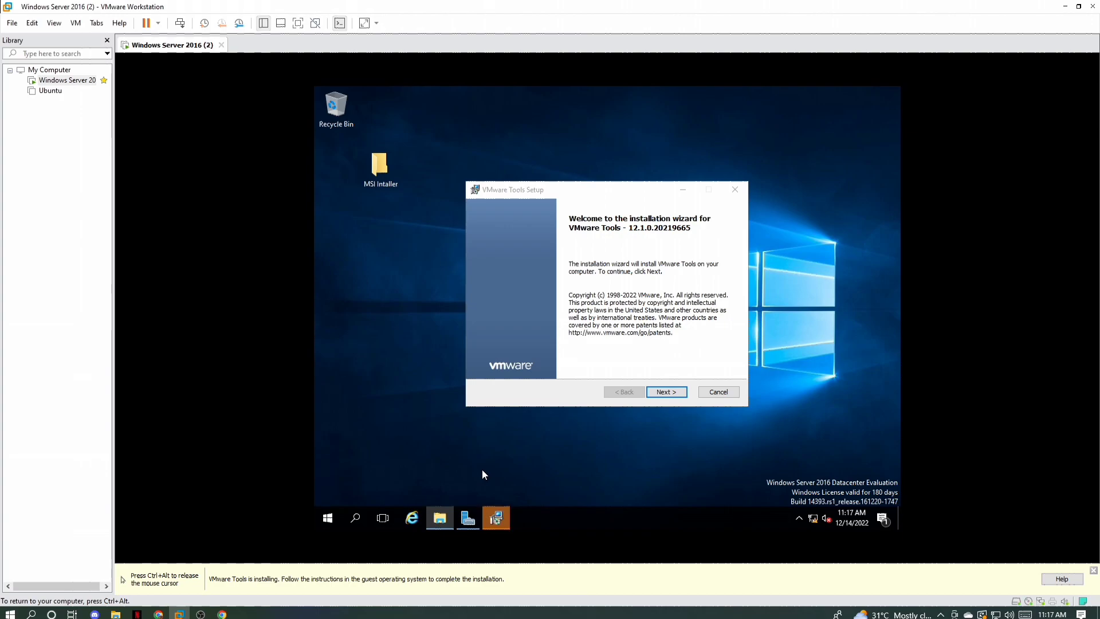
# Step: Install VMware Tools with the Typical setup type and restart the guest system to apply it
pyautogui.click(669, 395)
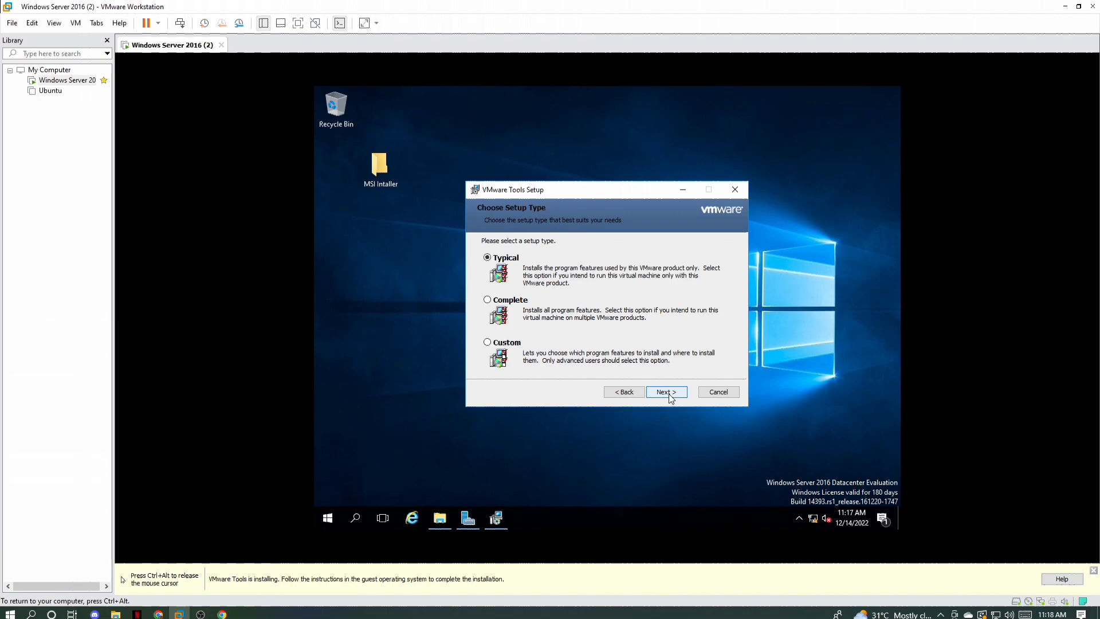
pyautogui.click(669, 395)
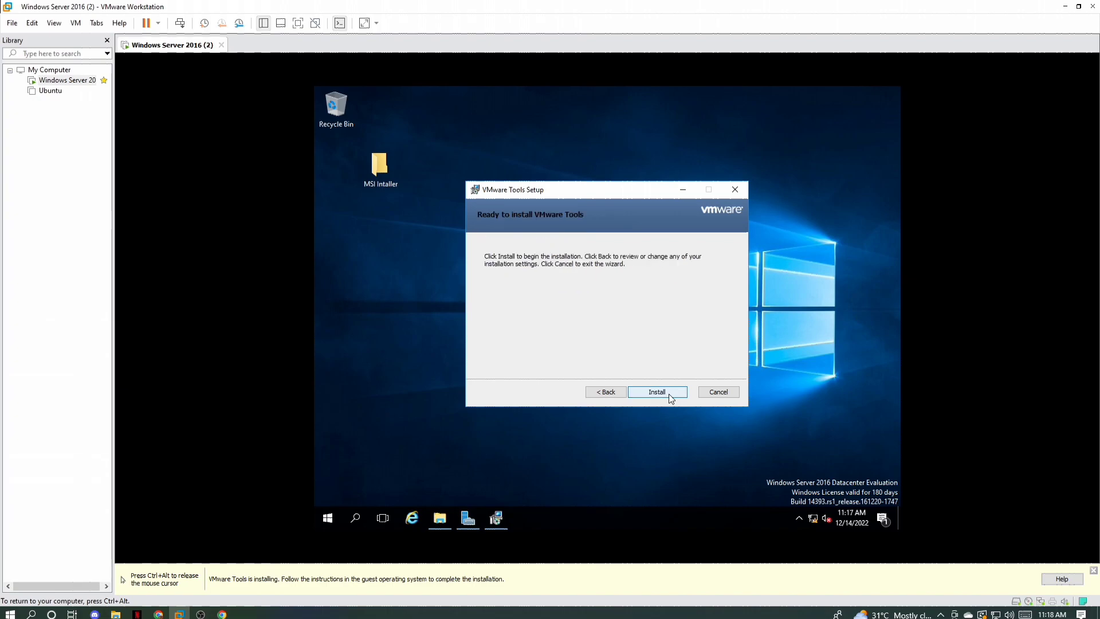
pyautogui.click(669, 395)
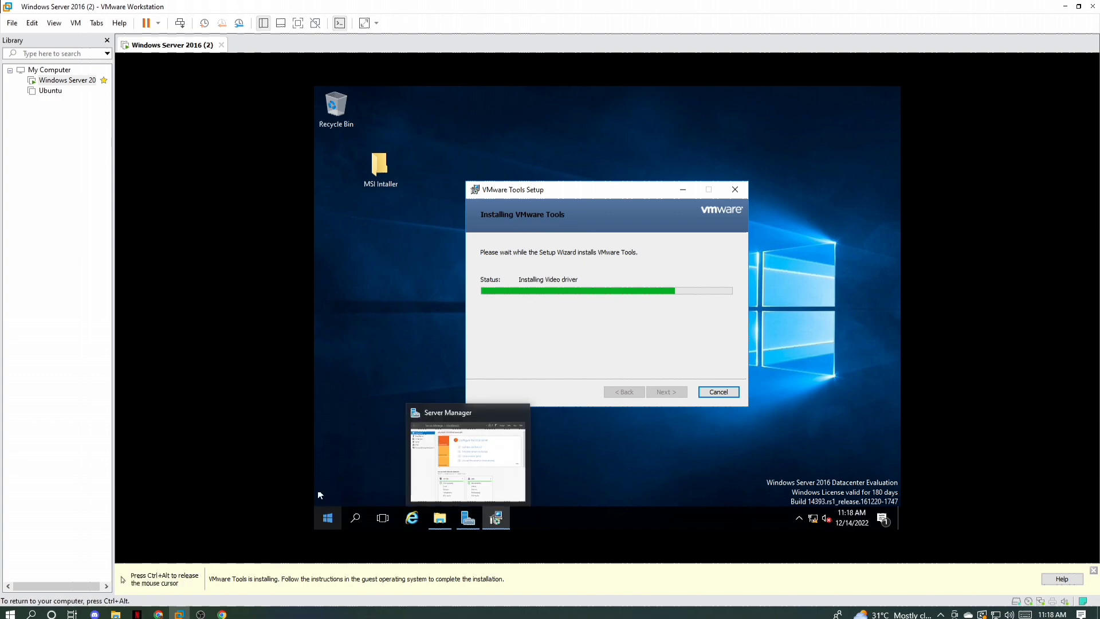
pyautogui.hotkey('ctrl', 'alt')
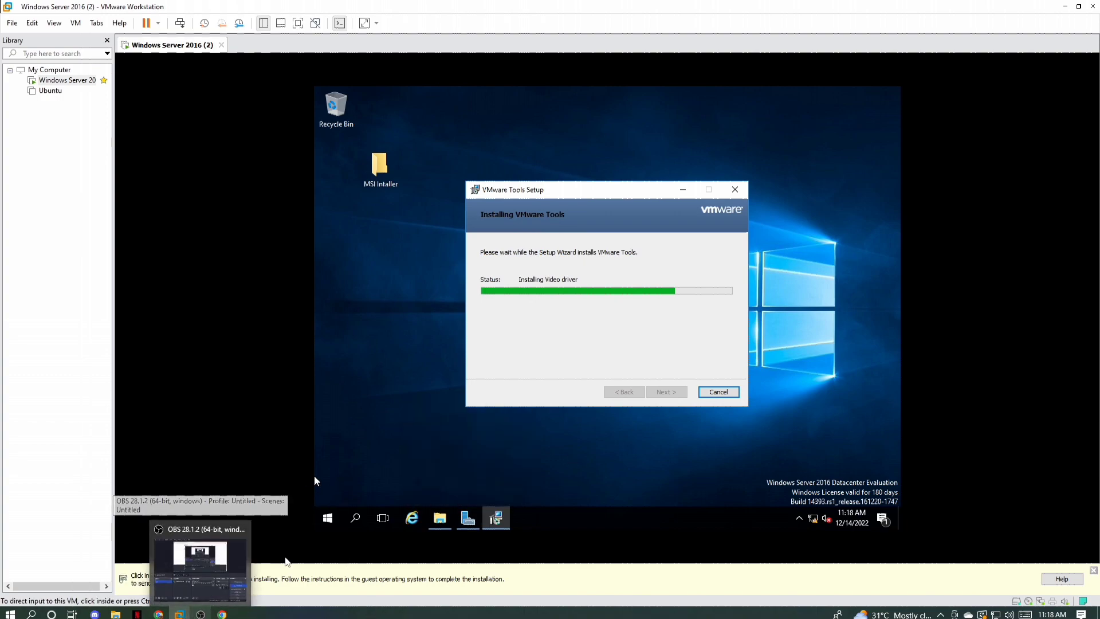
pyautogui.click(286, 561)
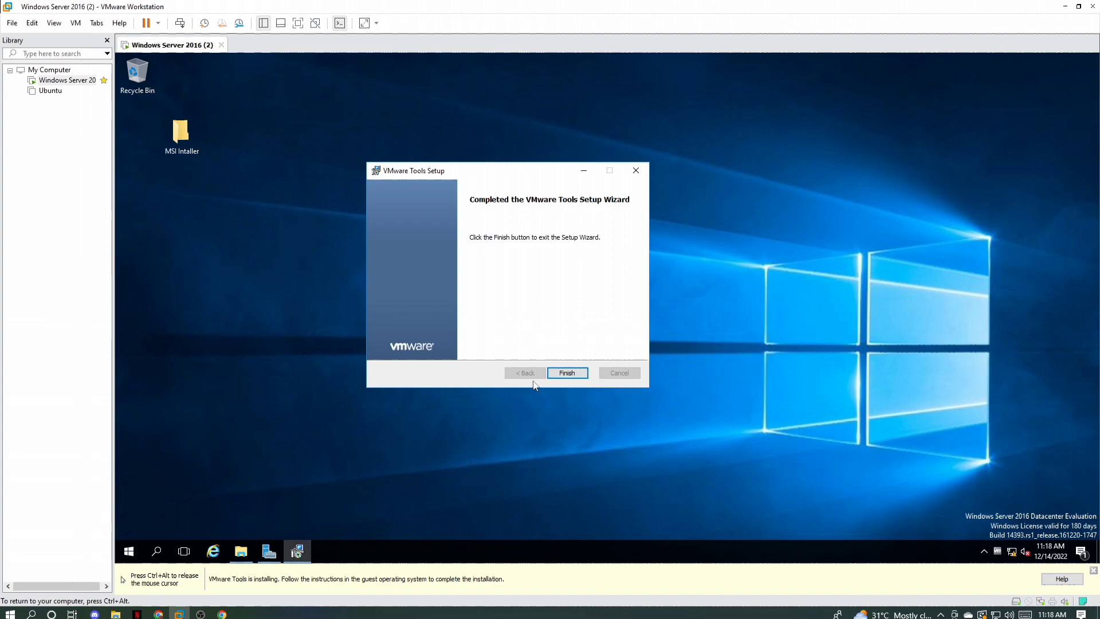
pyautogui.click(564, 374)
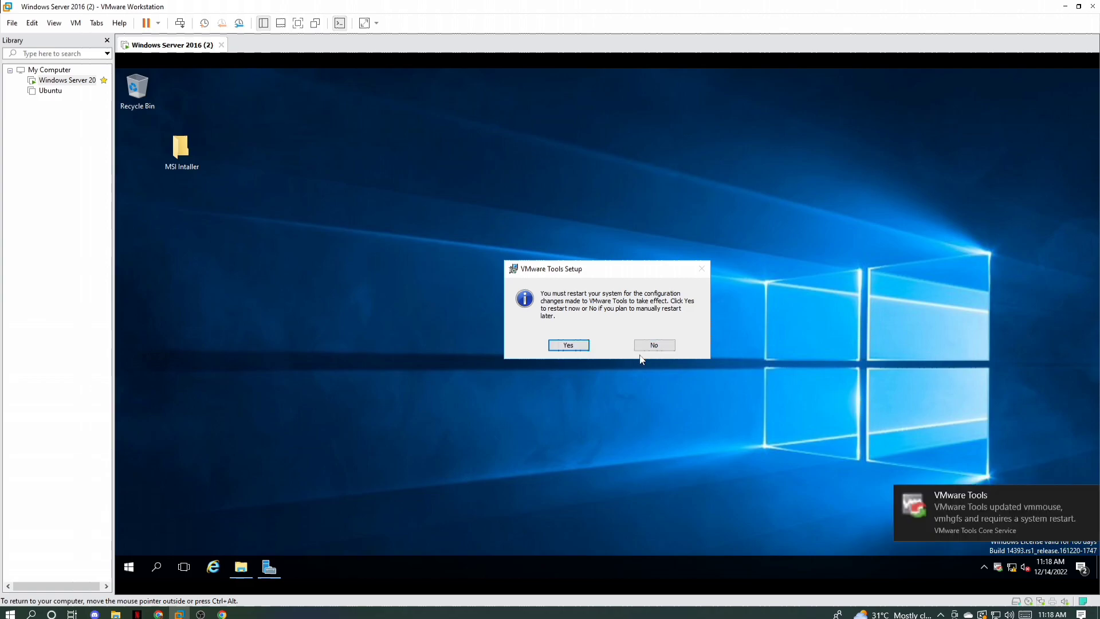
pyautogui.click(568, 345)
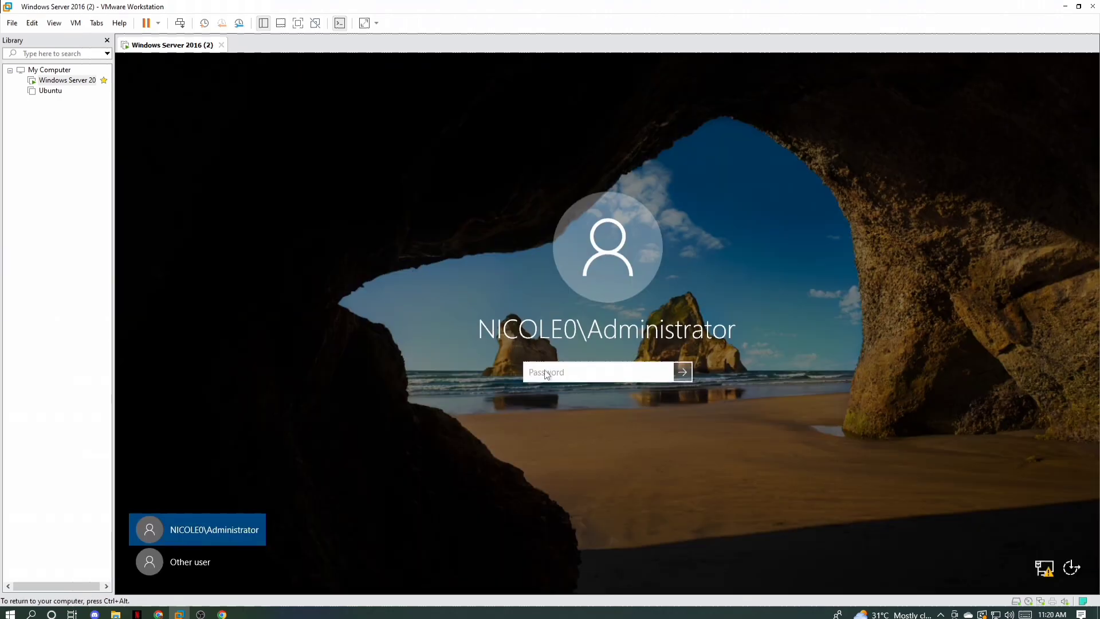
# Step: Sign back in to the restarted server with the Administrator account password
pyautogui.write('*************')
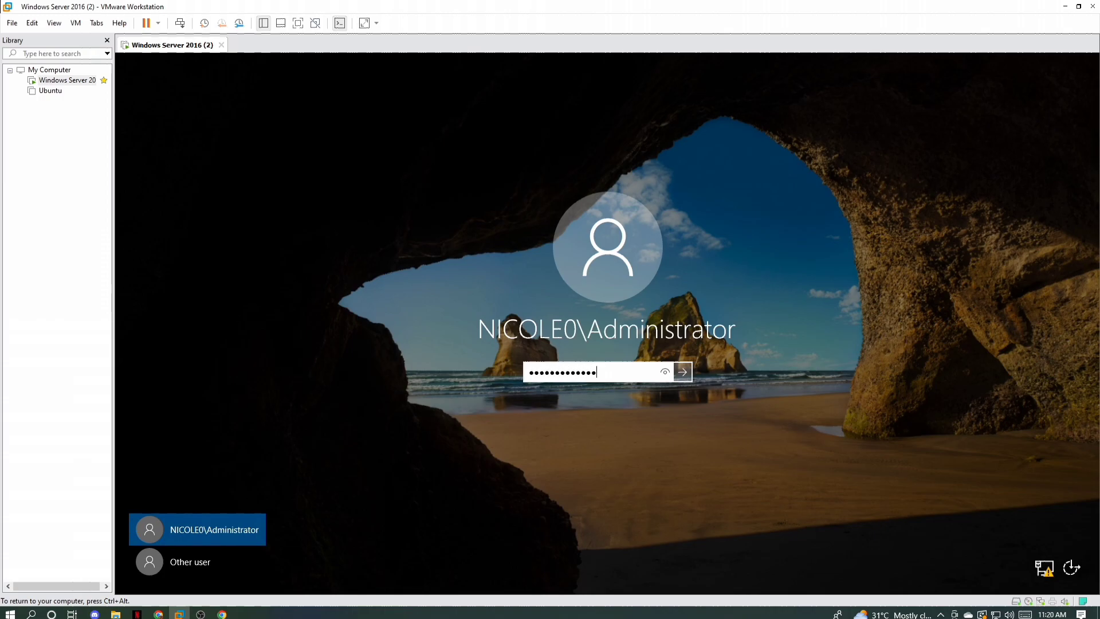
pyautogui.press('Return')
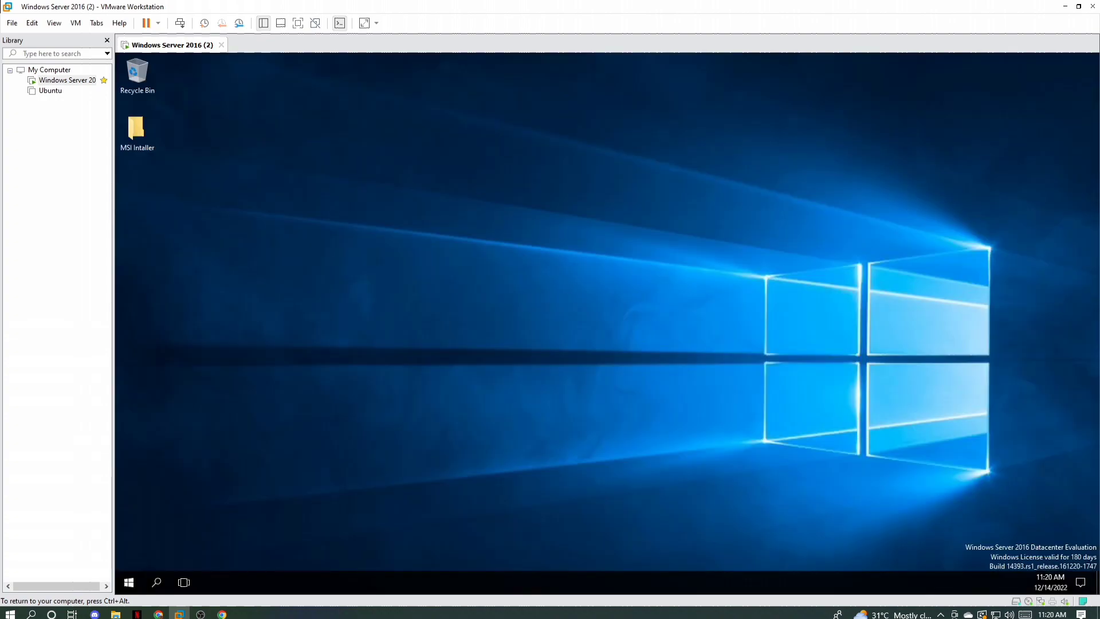
# Step: Set folder sharing to Always enabled in the virtual machine's settings and check its guest isolation options
pyautogui.click(75, 23)
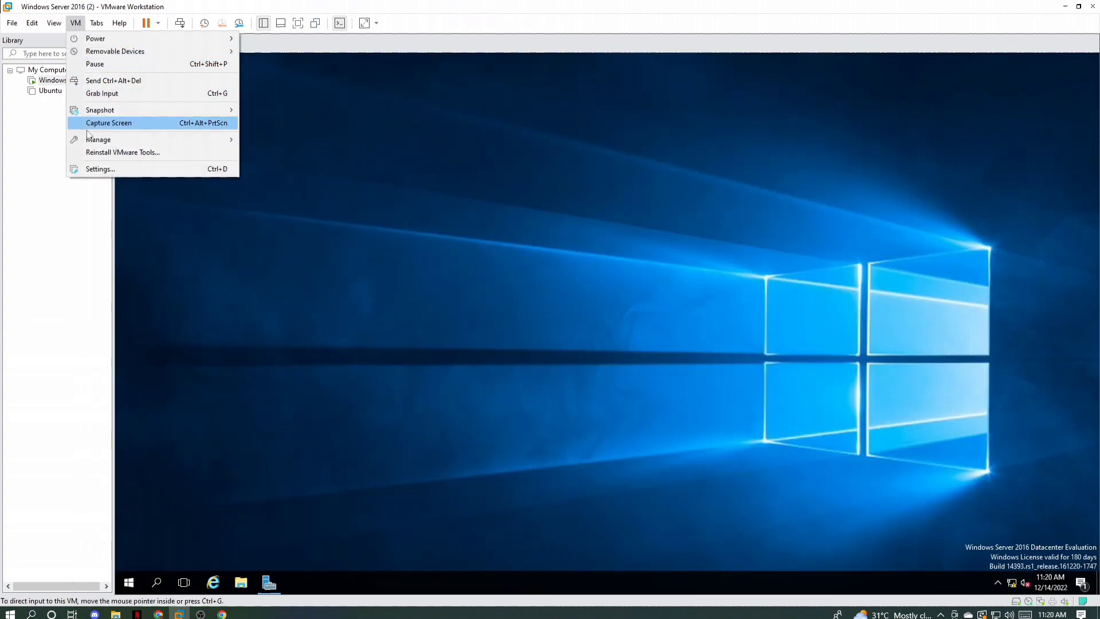
pyautogui.click(97, 168)
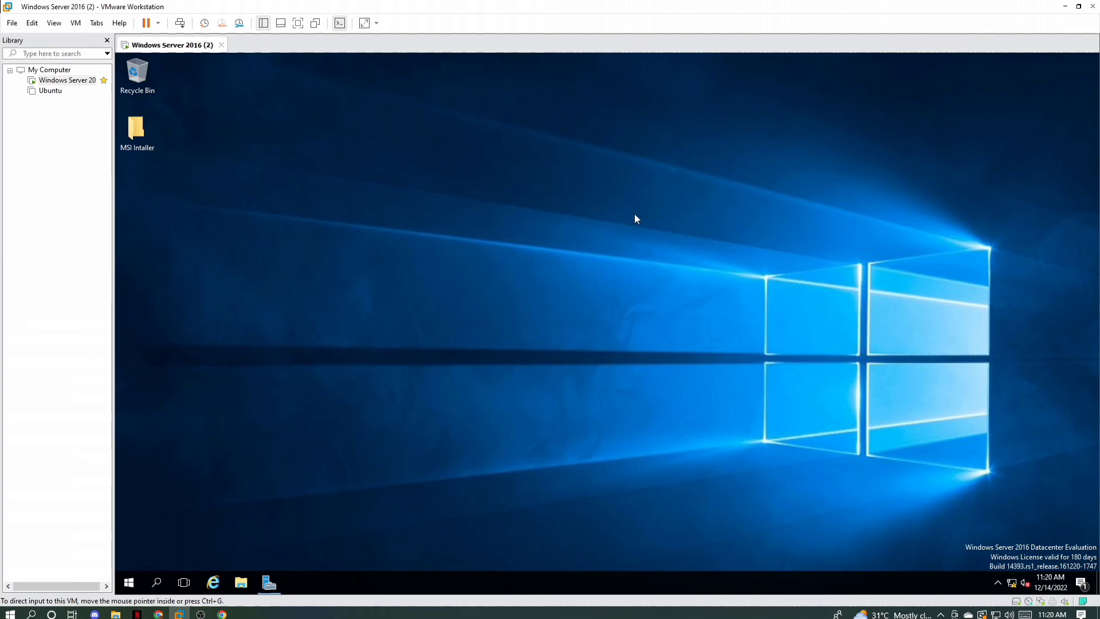
pyautogui.click(390, 119)
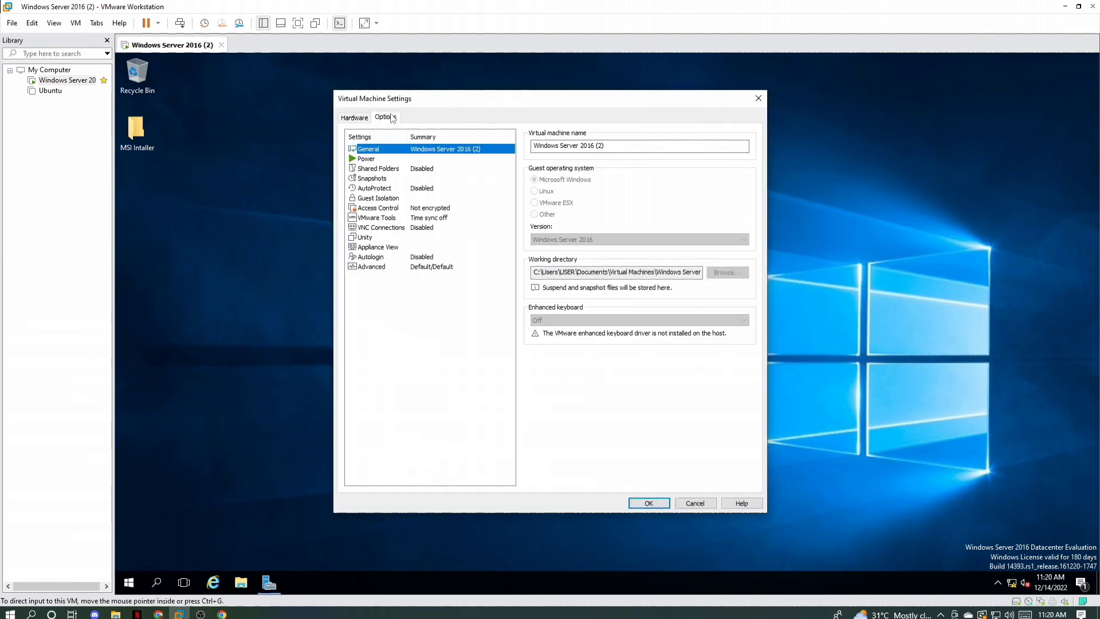
pyautogui.click(374, 187)
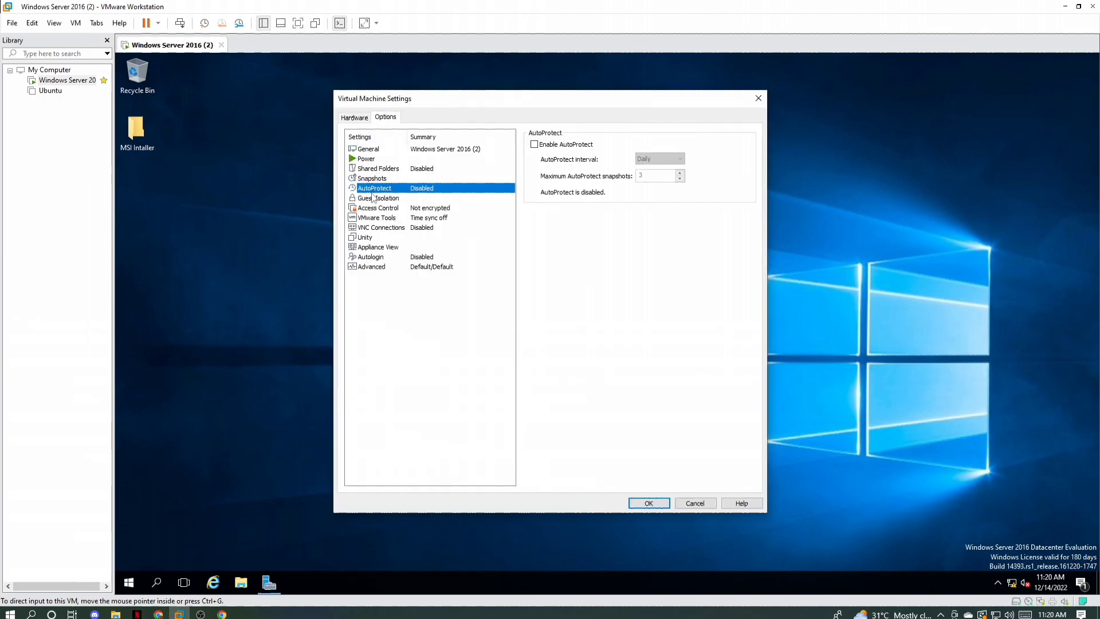
pyautogui.click(368, 169)
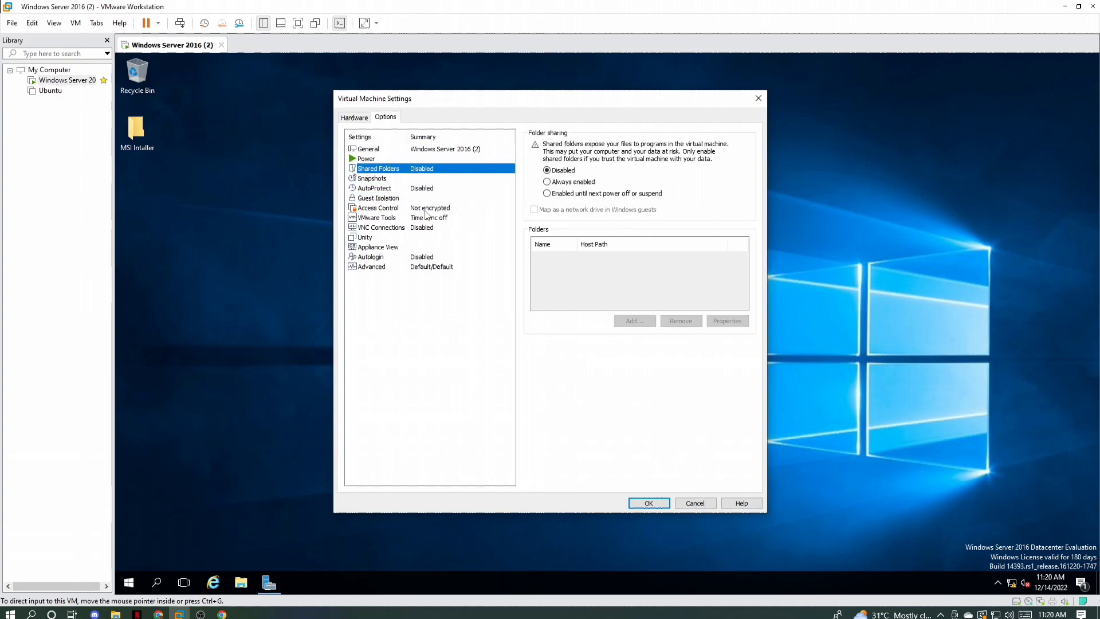
pyautogui.click(378, 198)
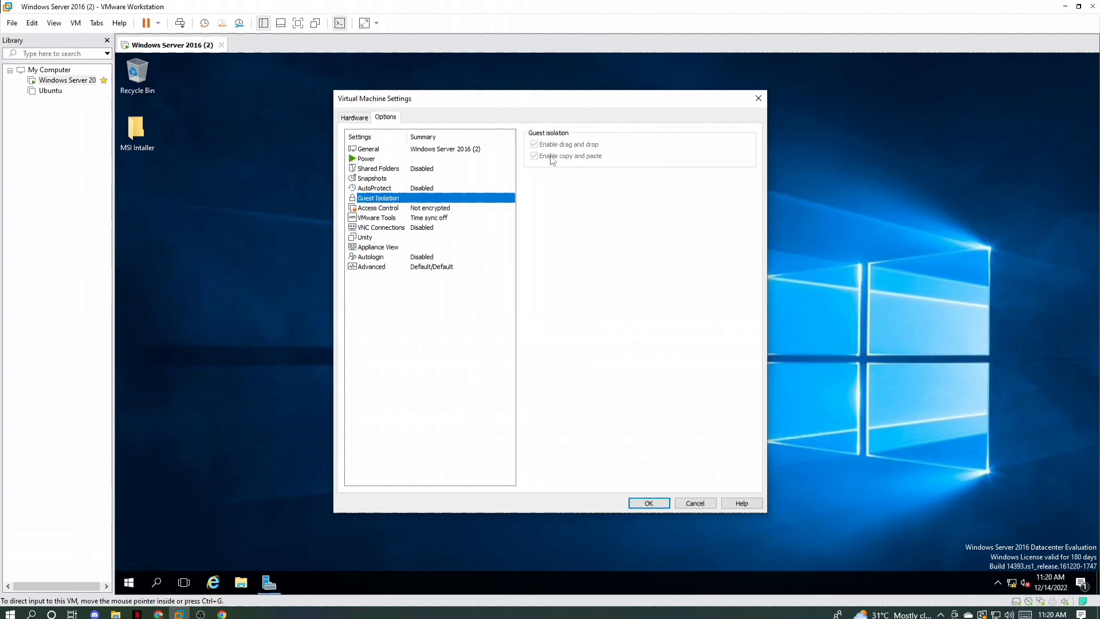
pyautogui.click(370, 169)
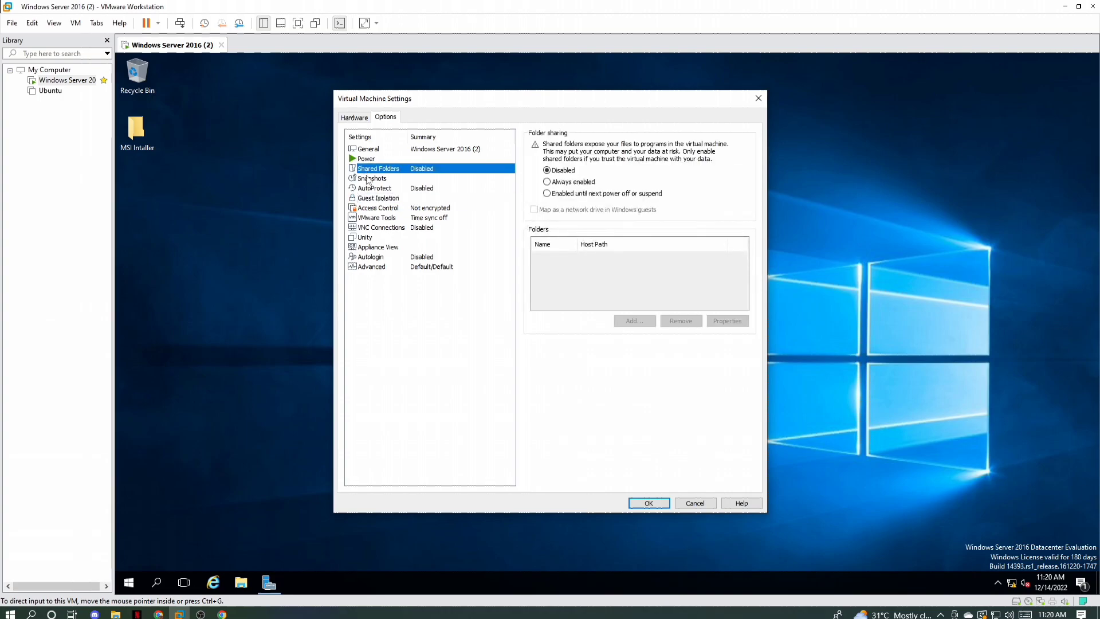
pyautogui.click(547, 182)
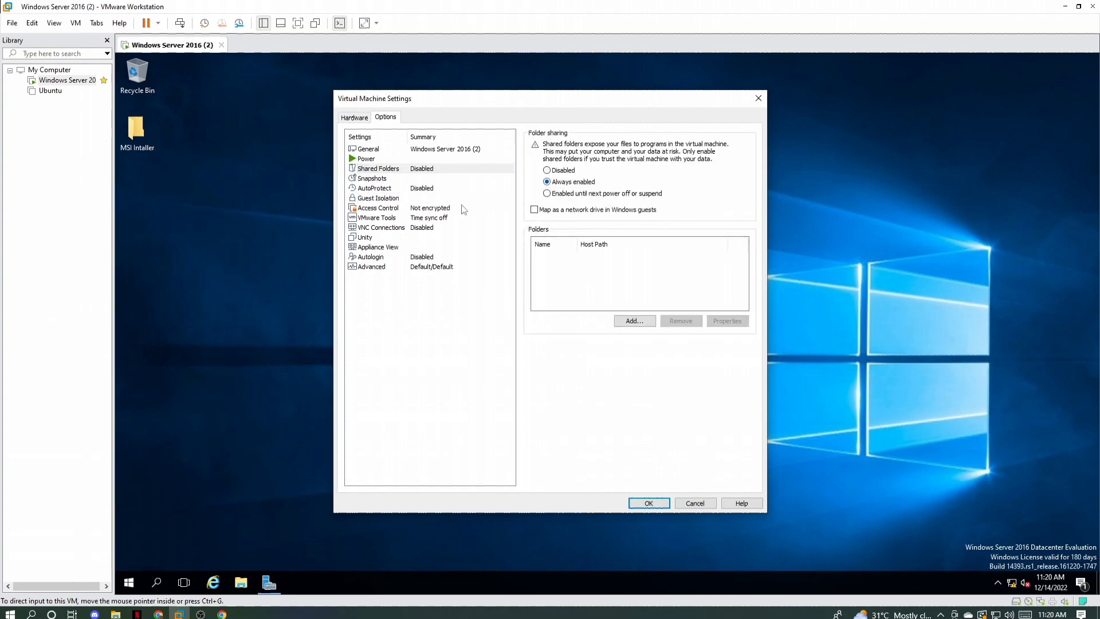
pyautogui.click(376, 198)
pyautogui.click(364, 172)
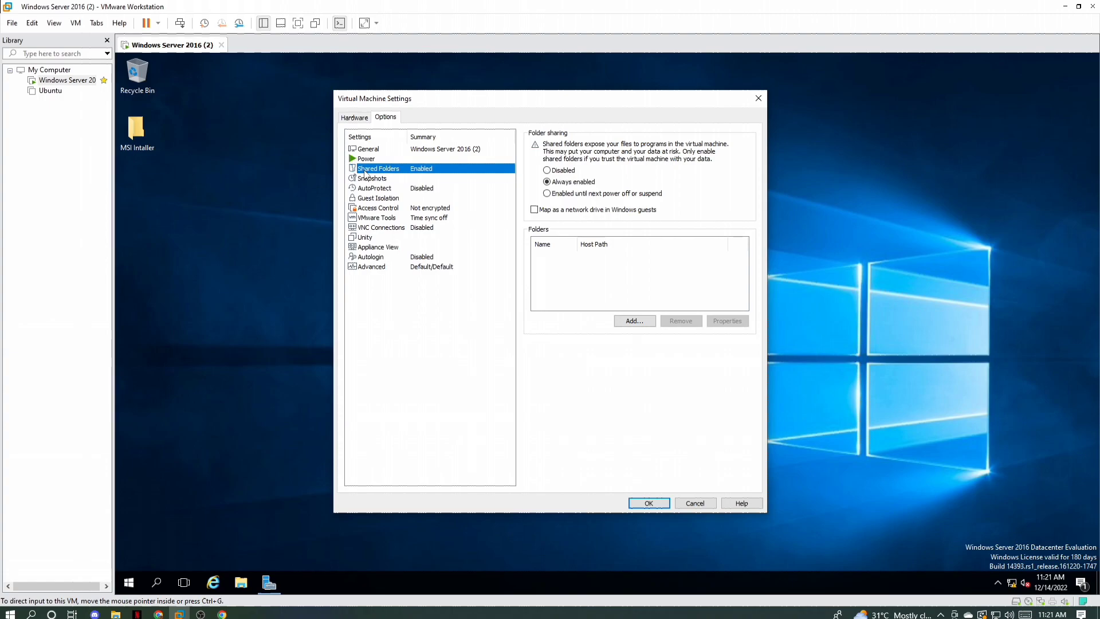
pyautogui.click(648, 503)
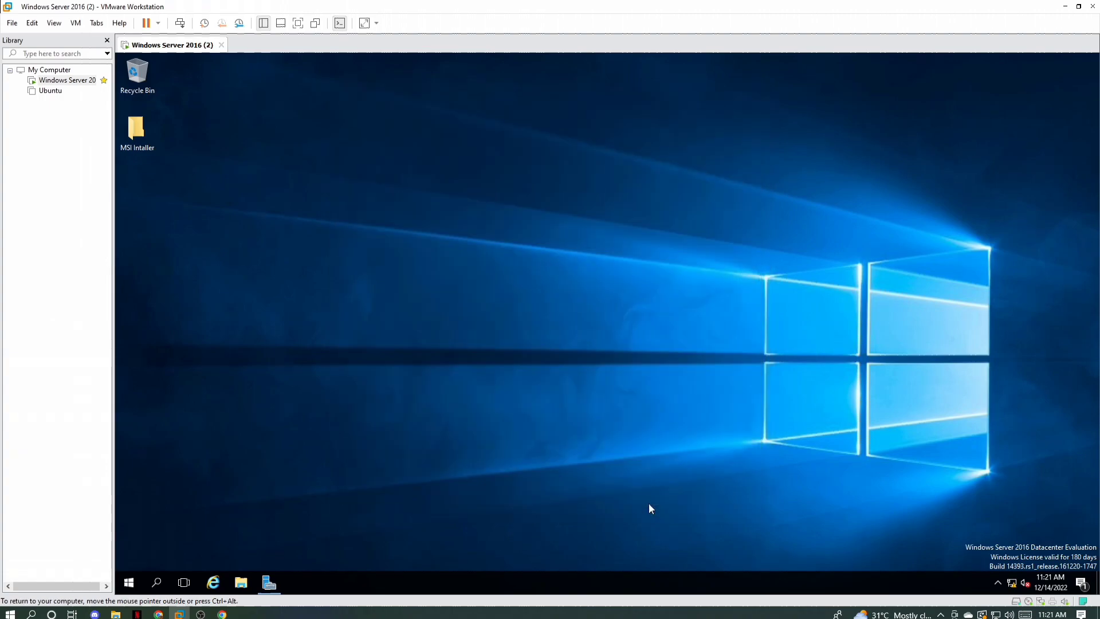
# Step: Copy Firefox Setup 14.0.1 from the host's Downloads folder into the guest's MSI Intaller desktop folder and open that folder
pyautogui.click(115, 614)
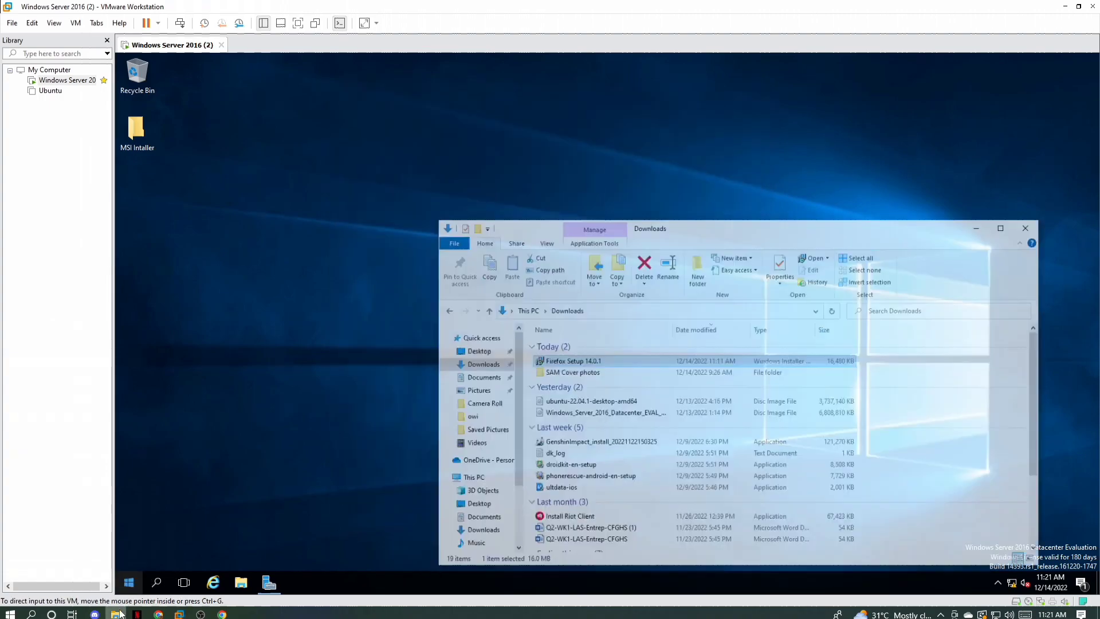
pyautogui.moveTo(598, 343); pyautogui.dragTo(129, 133)
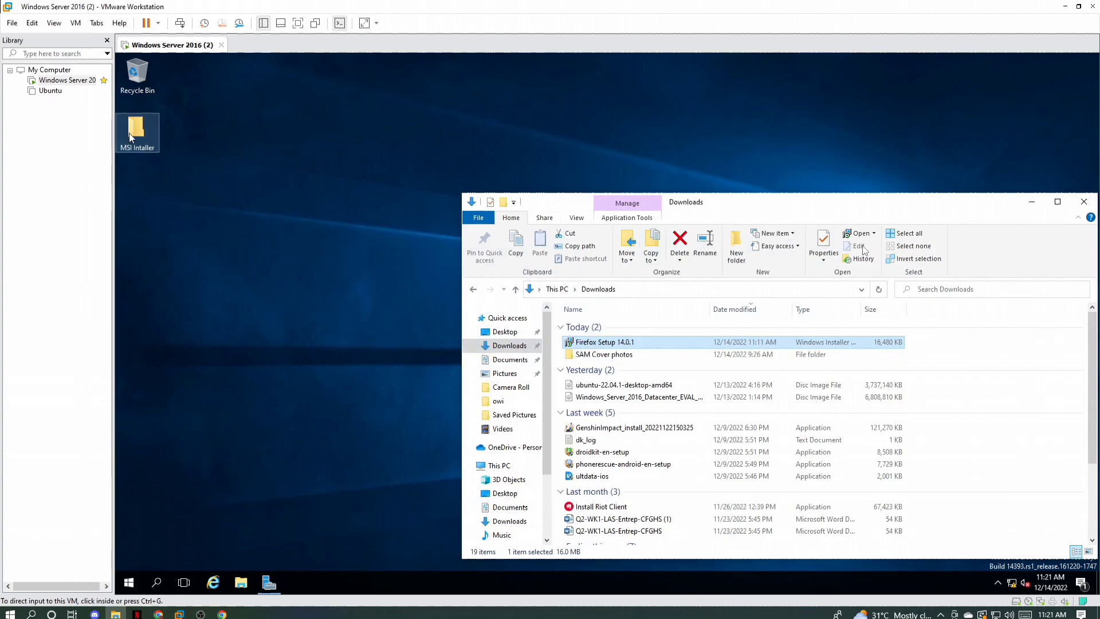
pyautogui.click(1031, 201)
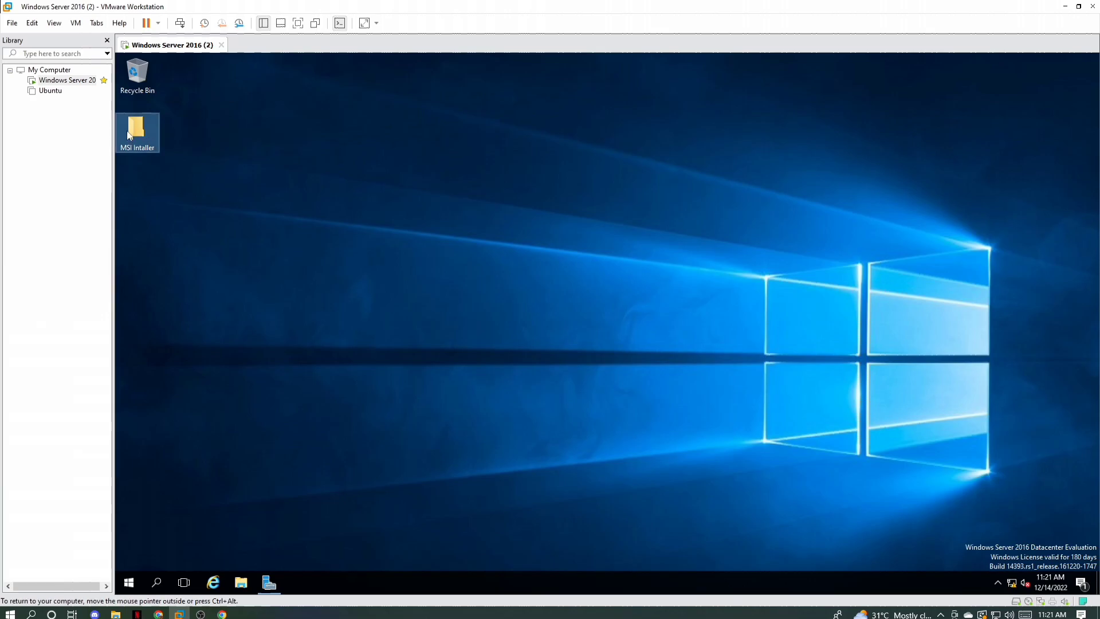
pyautogui.doubleClick(129, 134)
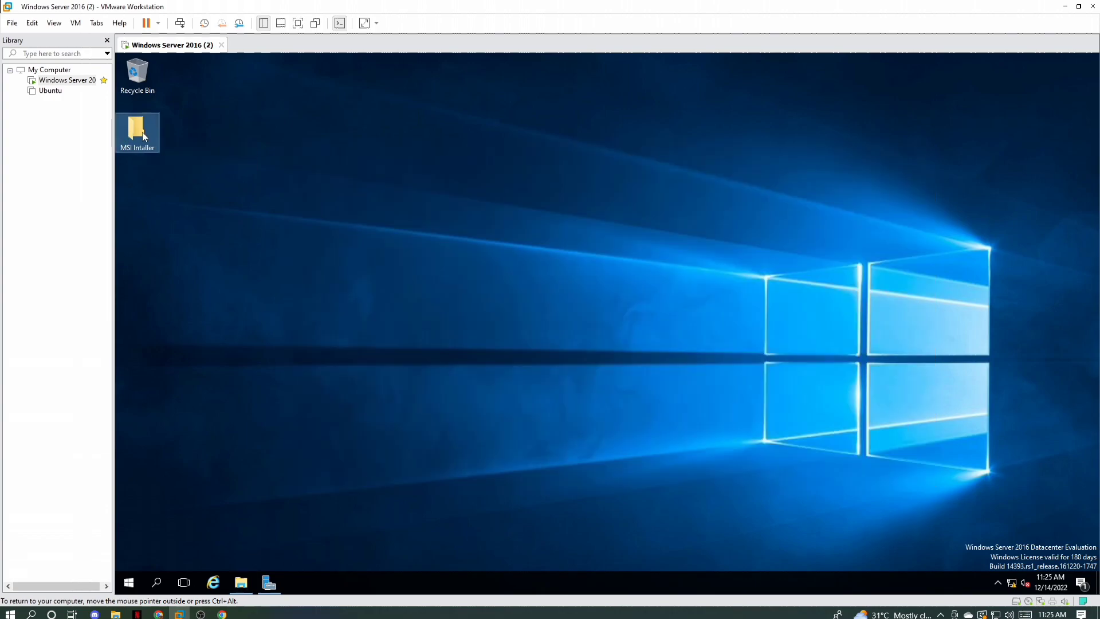
# Step: Share the MSI Intaller folder through Advanced Sharing with the share name MSI Intaller$
pyautogui.rightClick(142, 132)
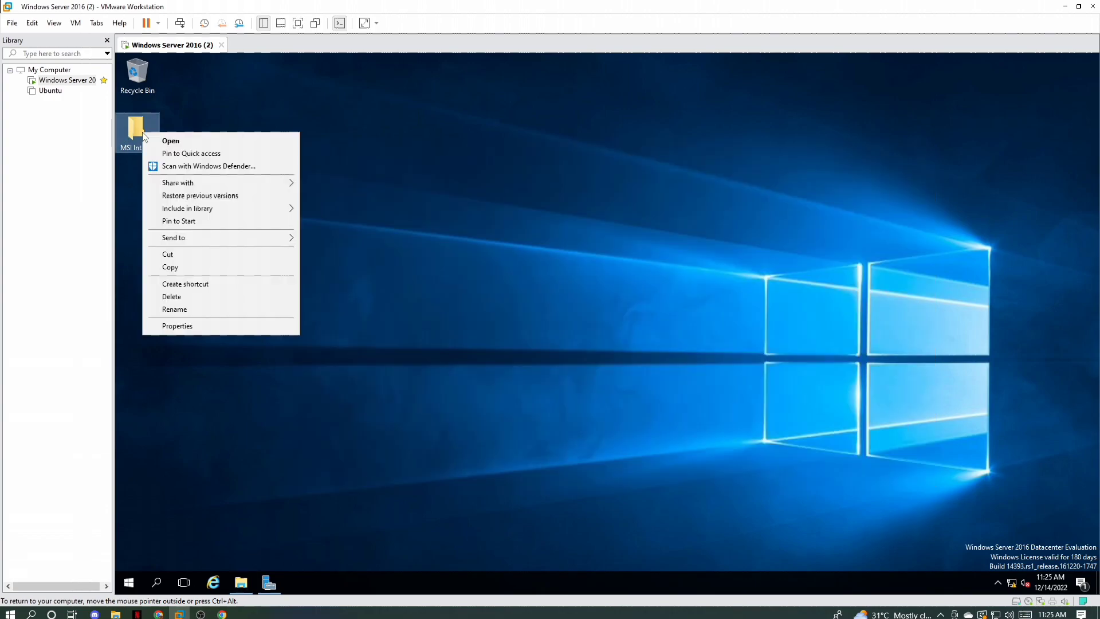
pyautogui.click(181, 326)
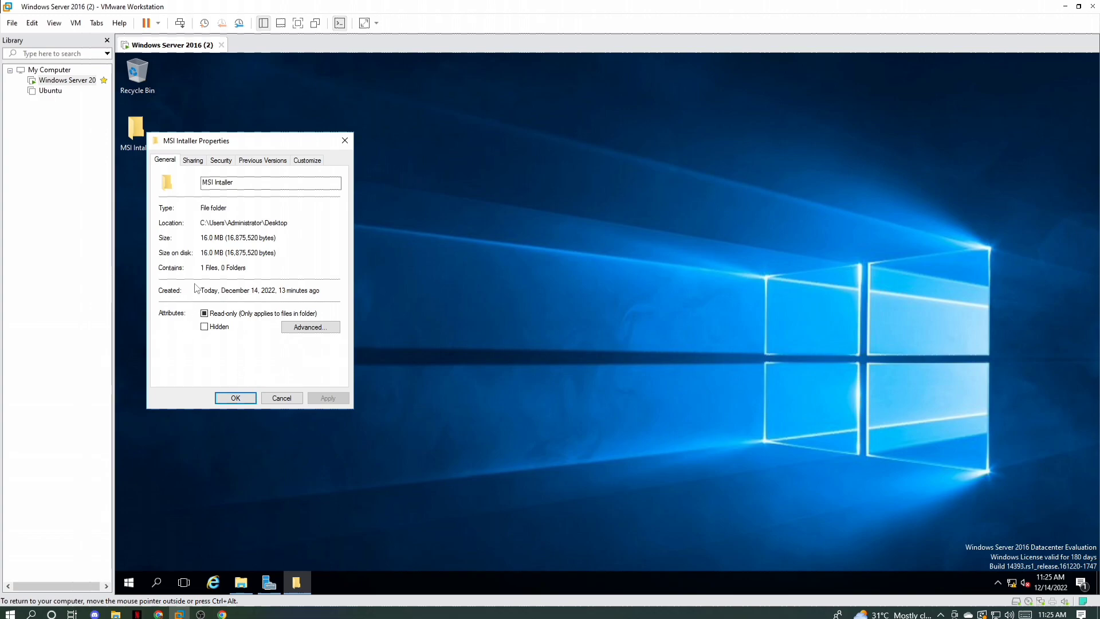
pyautogui.click(191, 162)
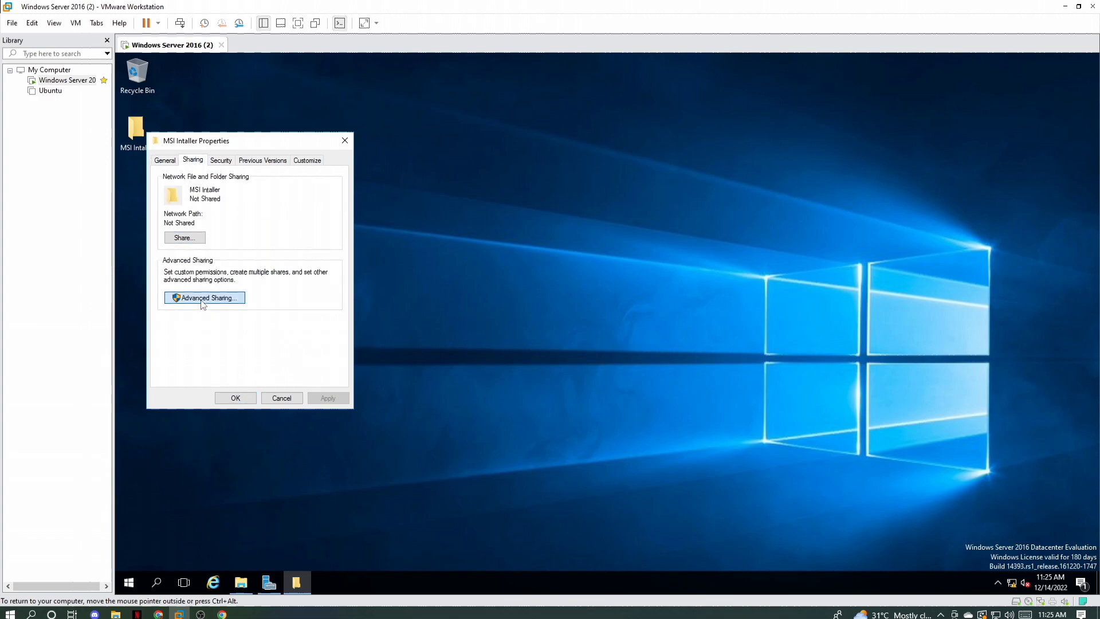
pyautogui.click(204, 299)
pyautogui.click(164, 180)
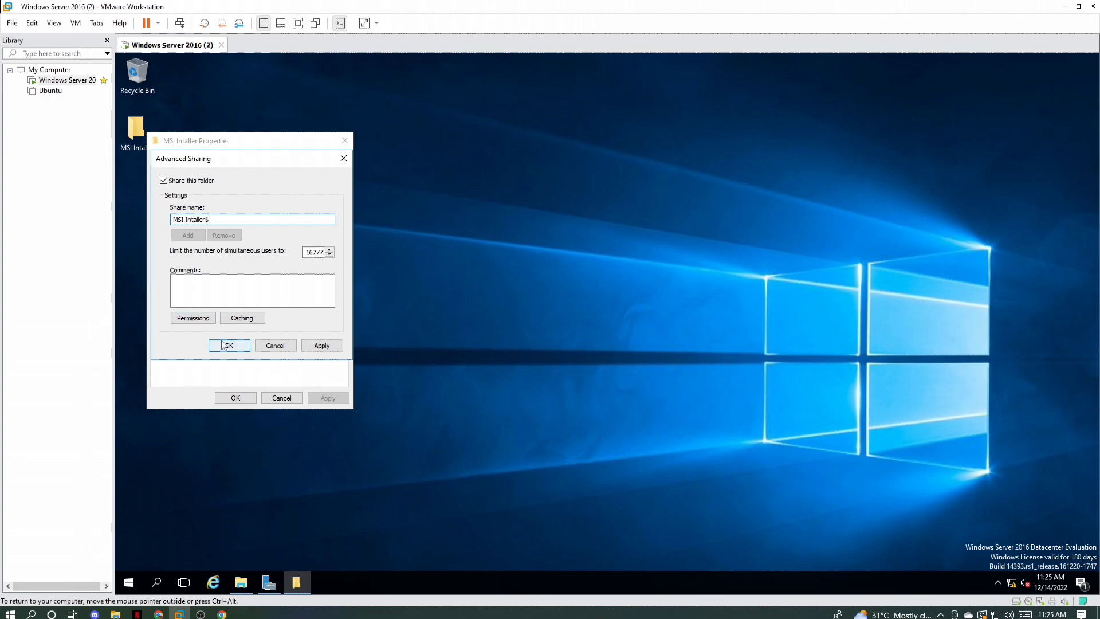
pyautogui.click(307, 347)
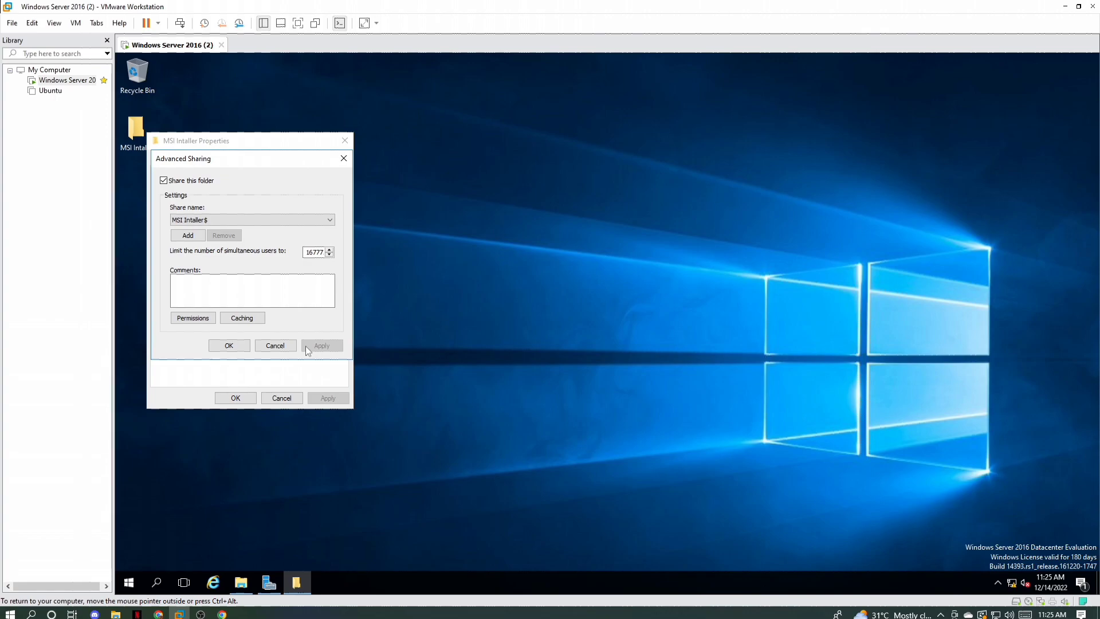
pyautogui.click(246, 346)
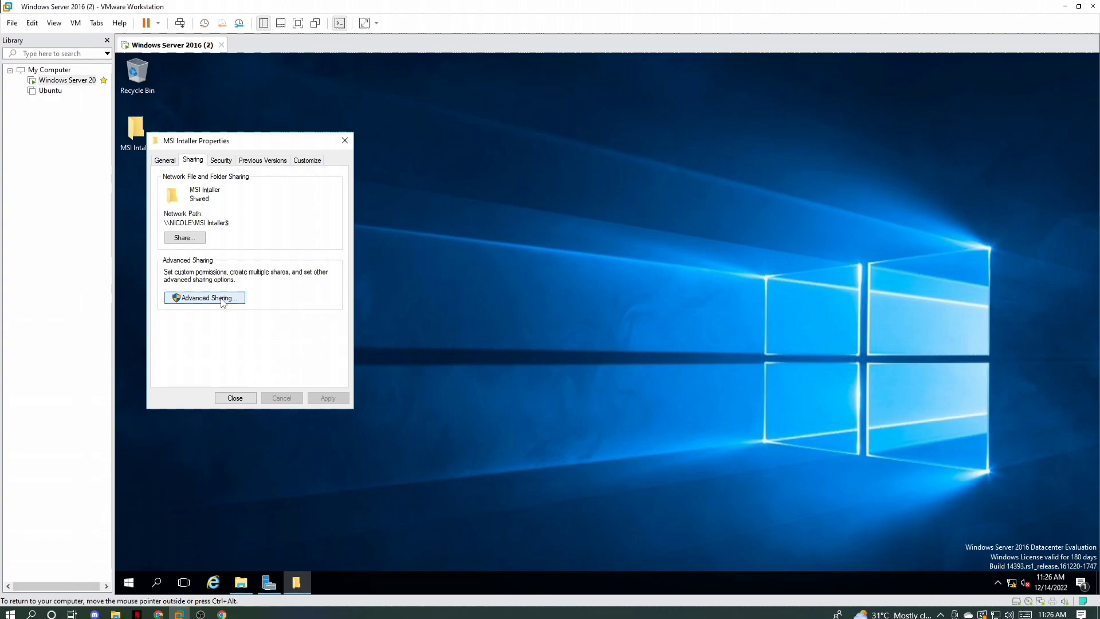
# Step: Copy the network path of the shared MSI Intaller folder from its properties
pyautogui.moveTo(229, 223); pyautogui.dragTo(164, 223)
pyautogui.rightClick(167, 227)
pyautogui.click(241, 257)
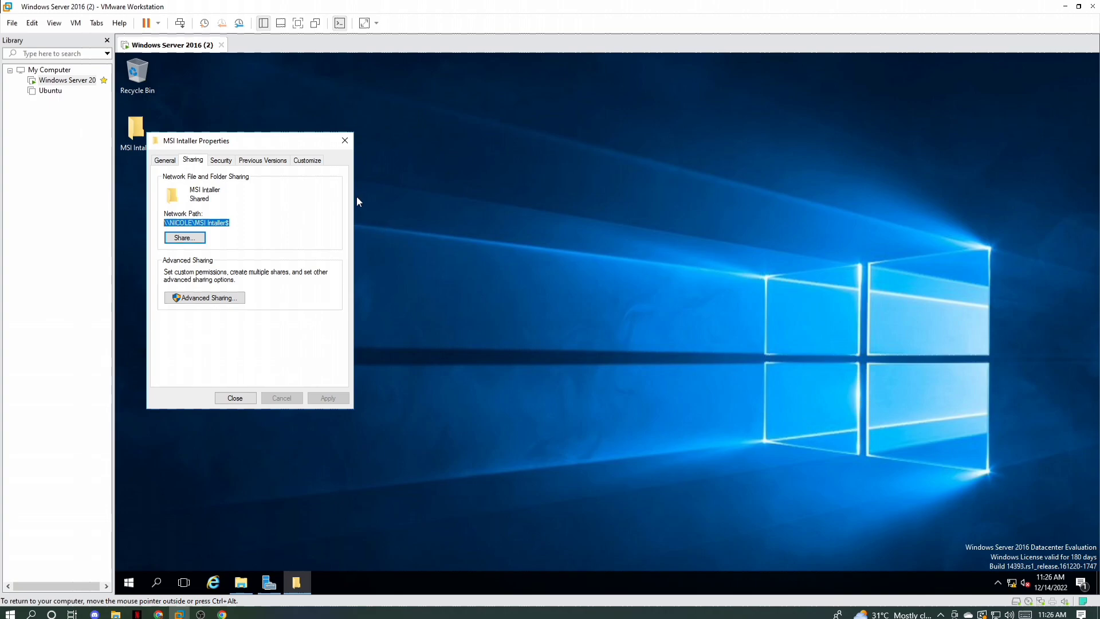
# Step: Close the shared folder's properties and open Group Policy Management from Server Manager
pyautogui.click(249, 399)
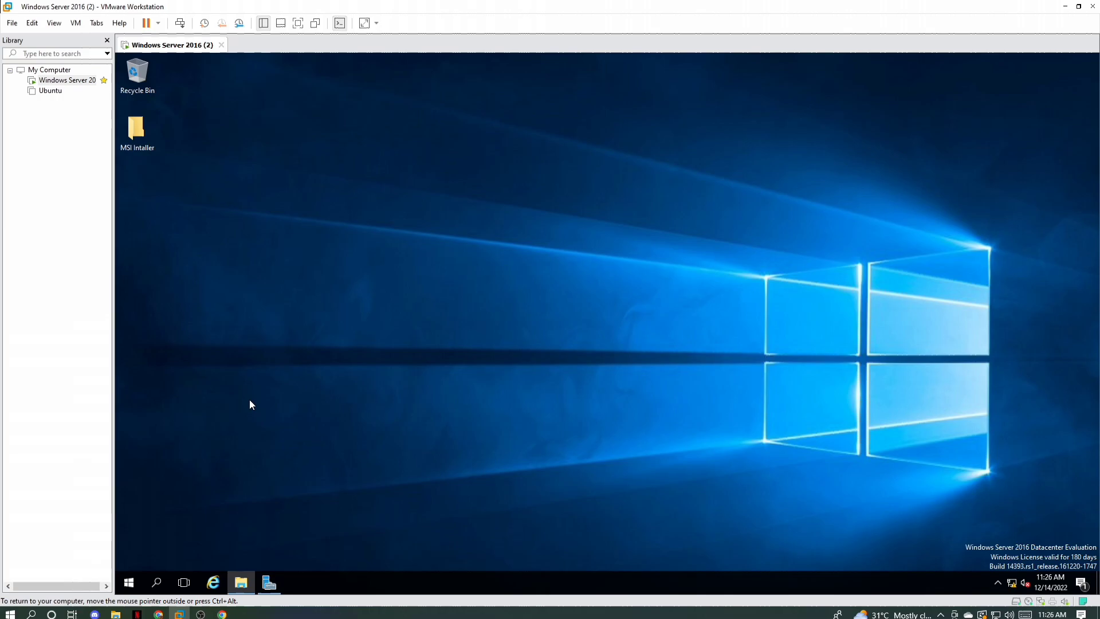
pyautogui.moveTo(269, 583)
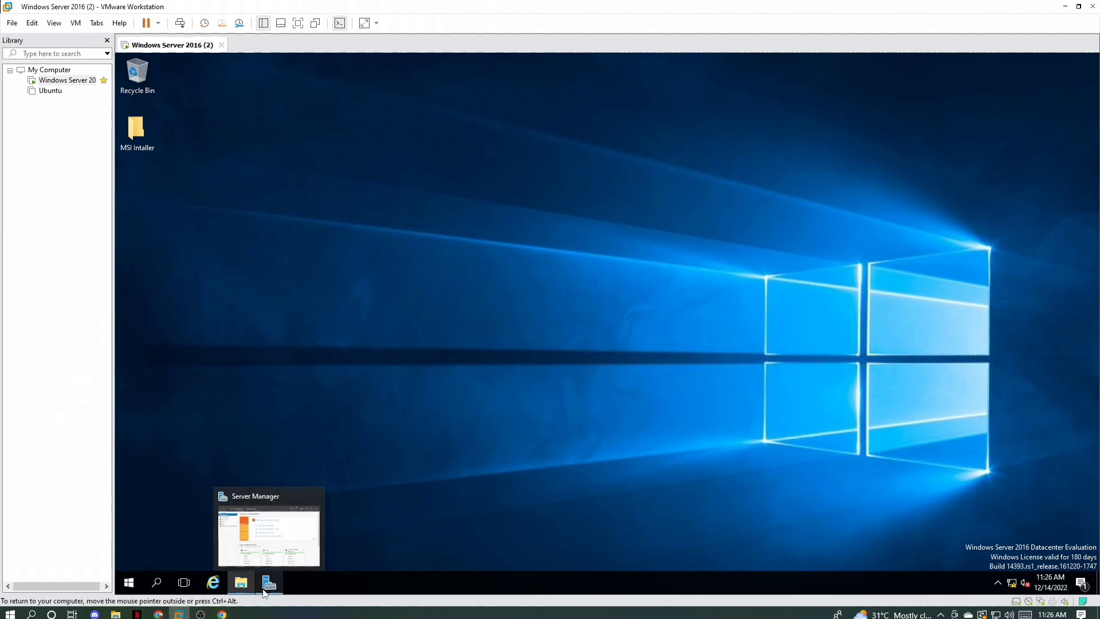
pyautogui.click(296, 532)
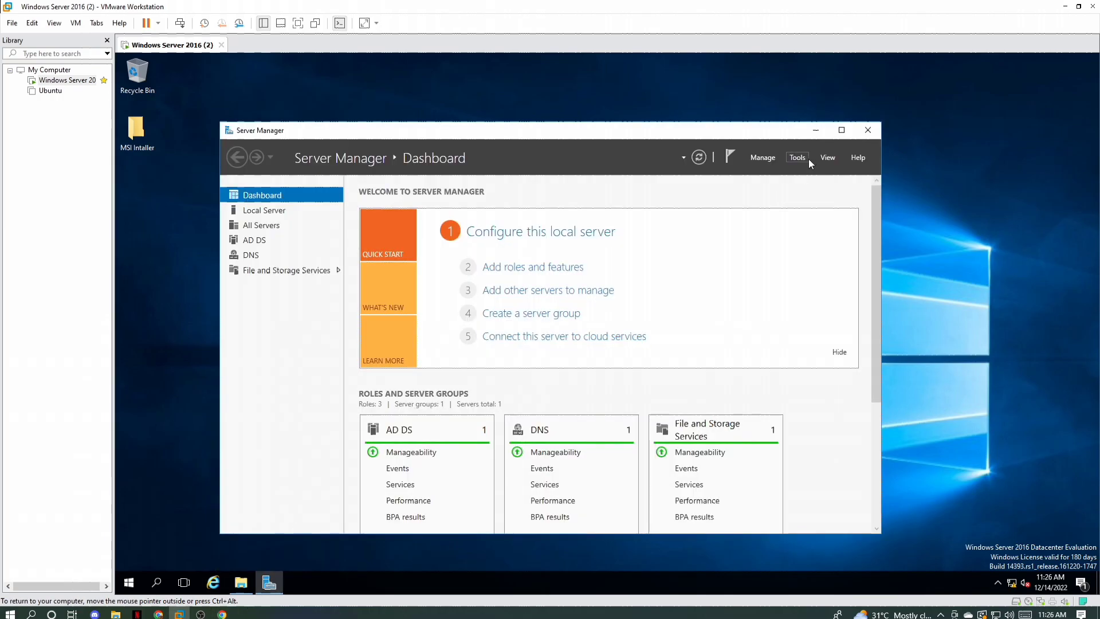
pyautogui.click(808, 159)
pyautogui.click(827, 327)
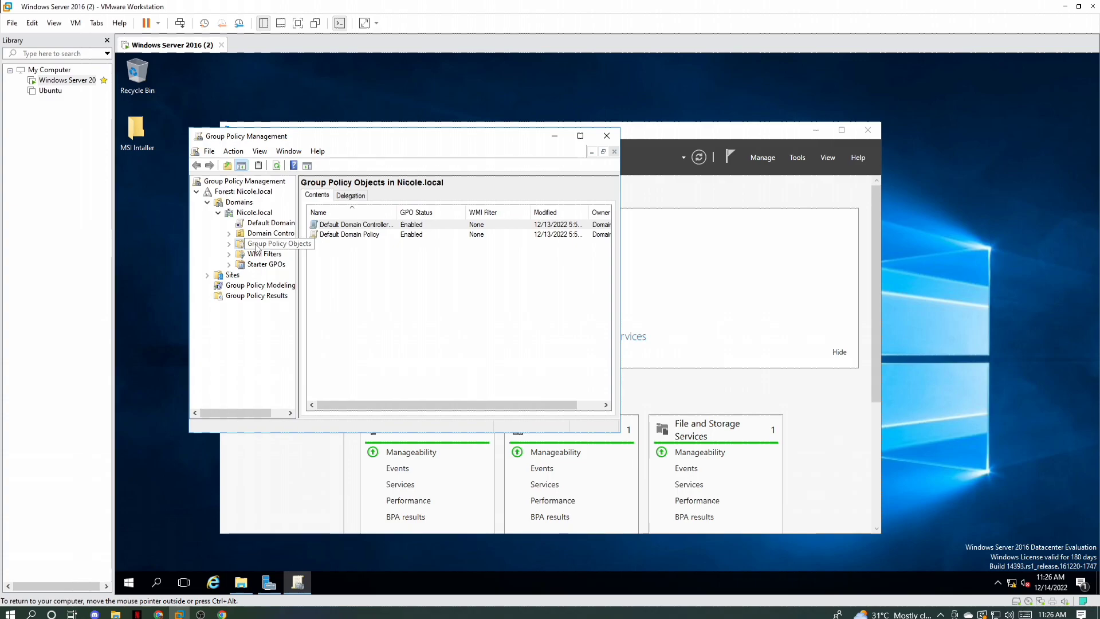
# Step: Create a new group policy object named Firefox setup under the domain's Group Policy Objects, without a source starter GPO
pyautogui.rightClick(256, 248)
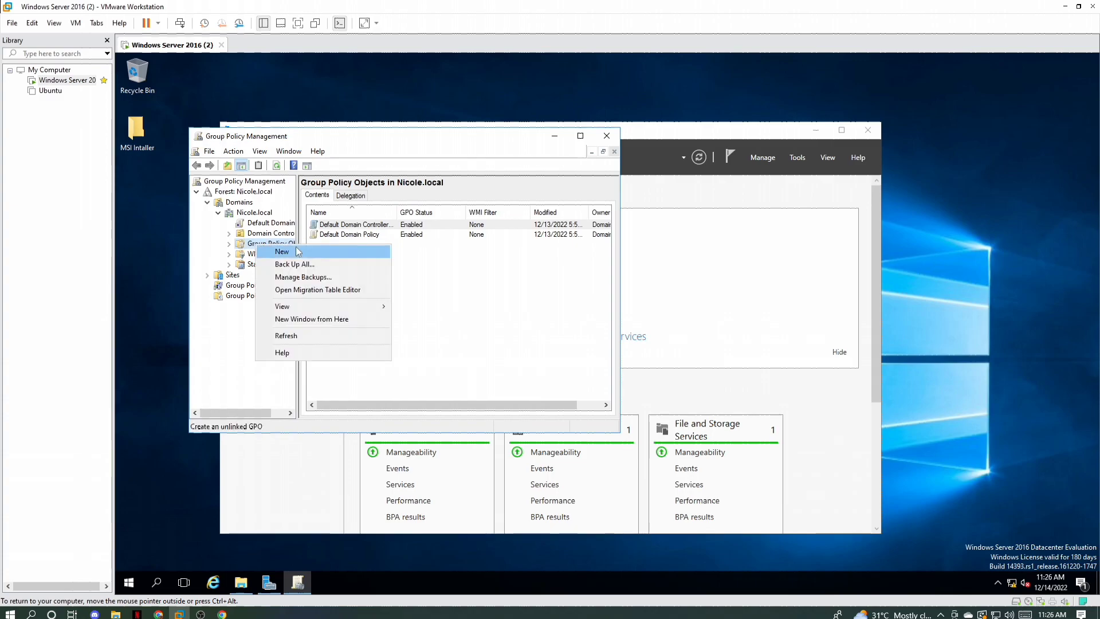
pyautogui.click(297, 251)
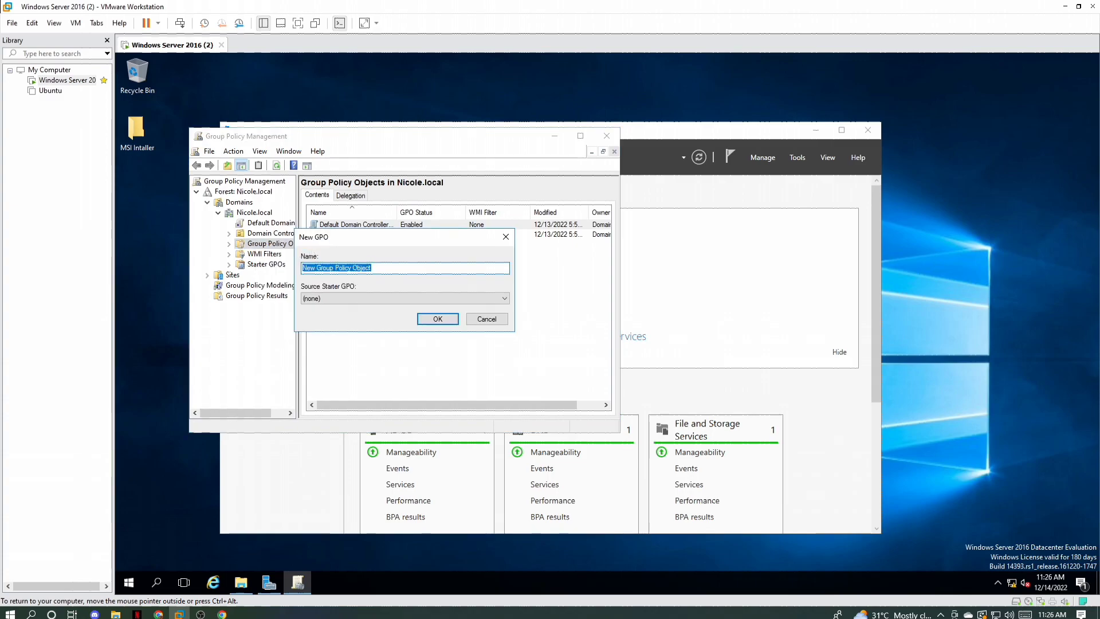
pyautogui.write('Fi')
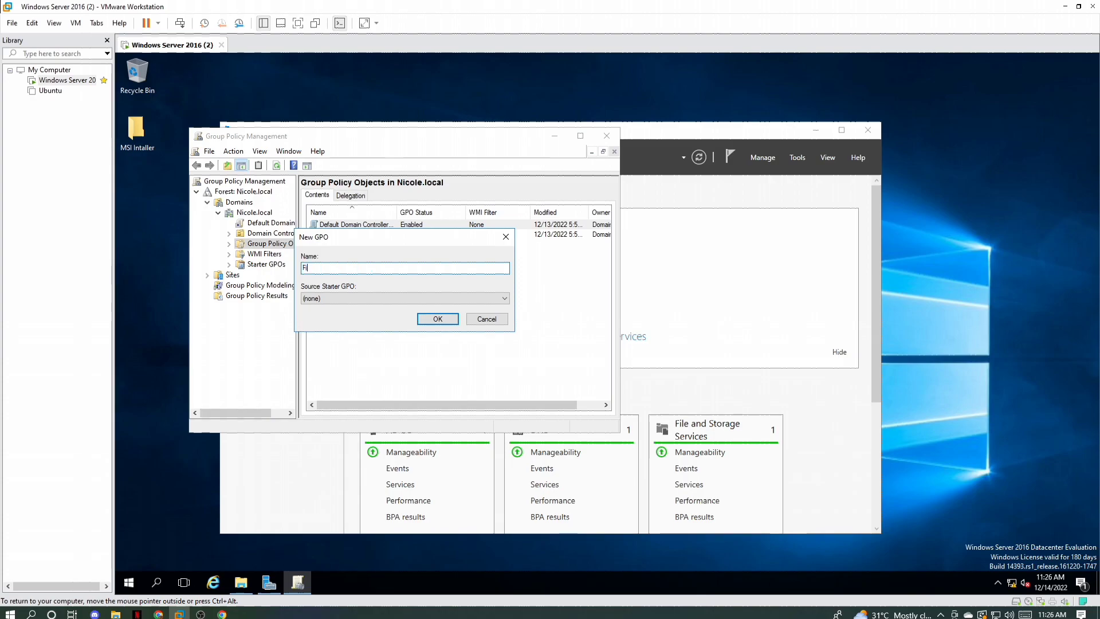
pyautogui.write('refox setuo')
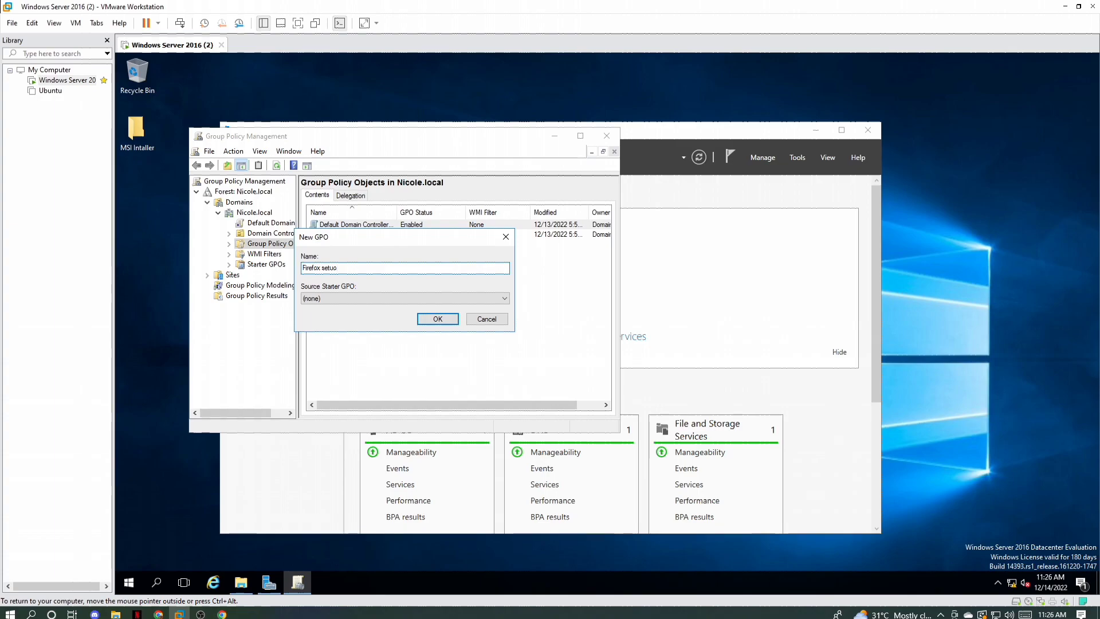
pyautogui.press('BackSpace')
pyautogui.press('BackSpace')
pyautogui.write('pup')
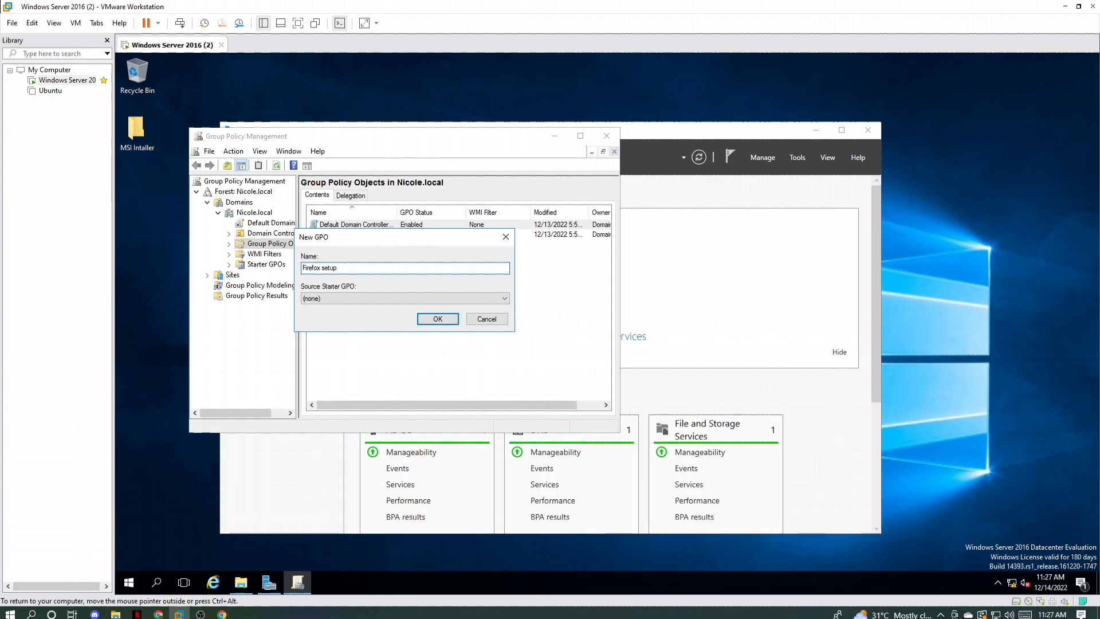
pyautogui.click(430, 318)
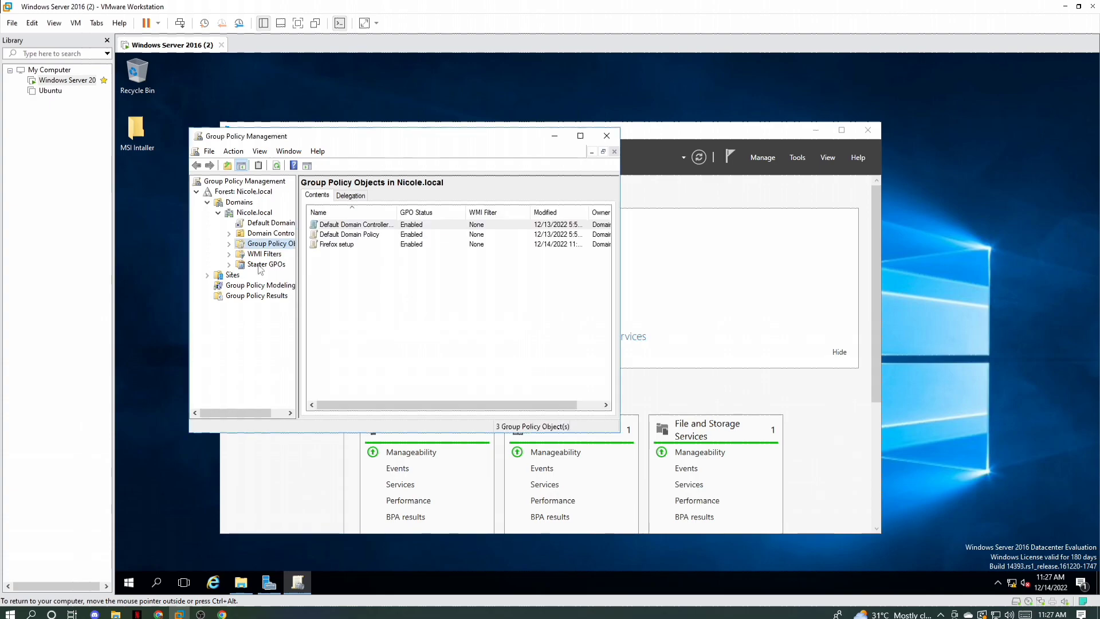
# Step: Open the Firefox setup policy for editing and start a new software installation package under Computer Configuration's Software Settings policies
pyautogui.click(229, 243)
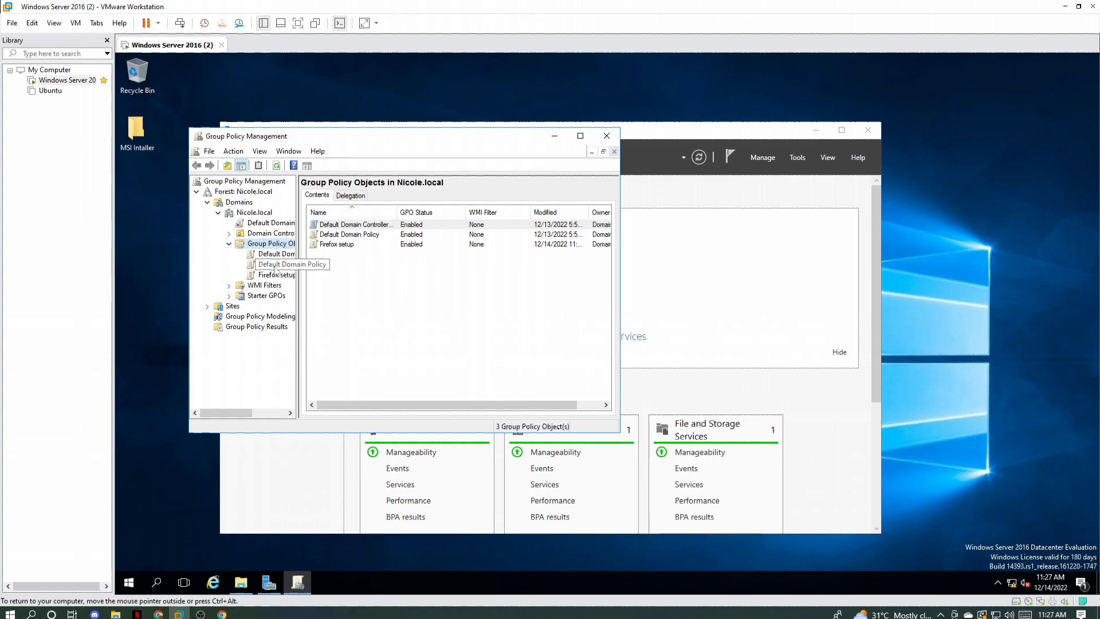
pyautogui.rightClick(274, 266)
pyautogui.click(327, 281)
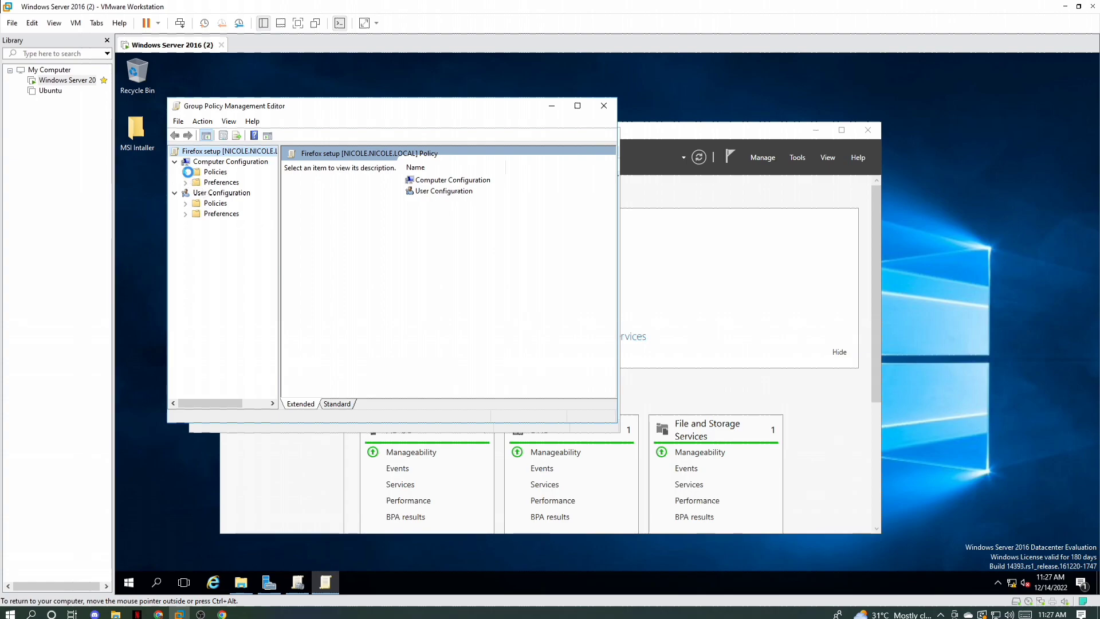
pyautogui.click(186, 172)
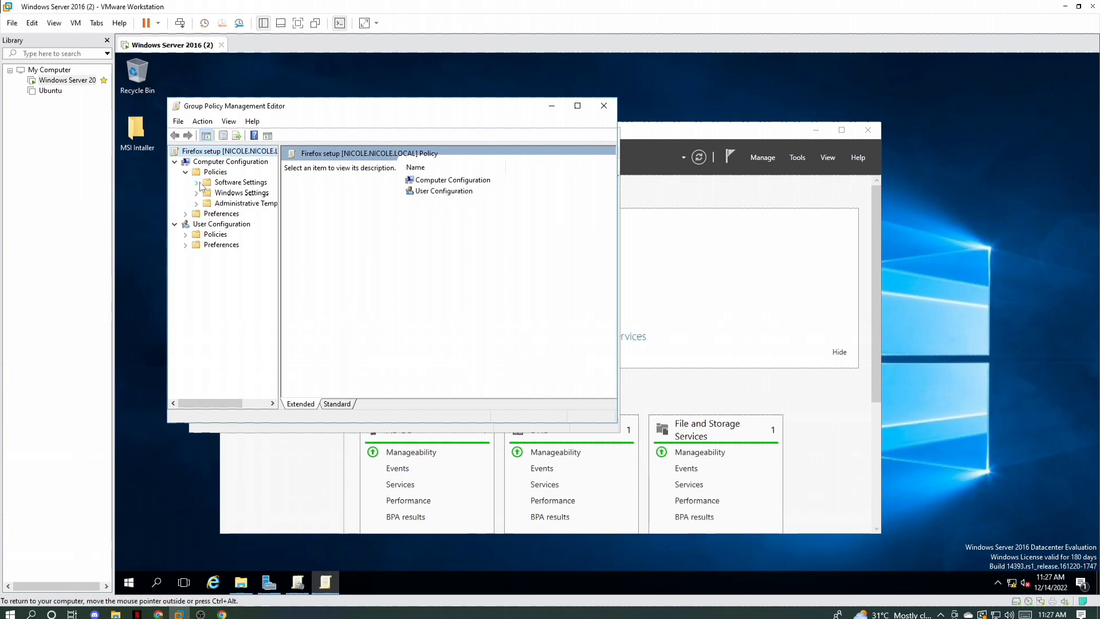
pyautogui.click(196, 182)
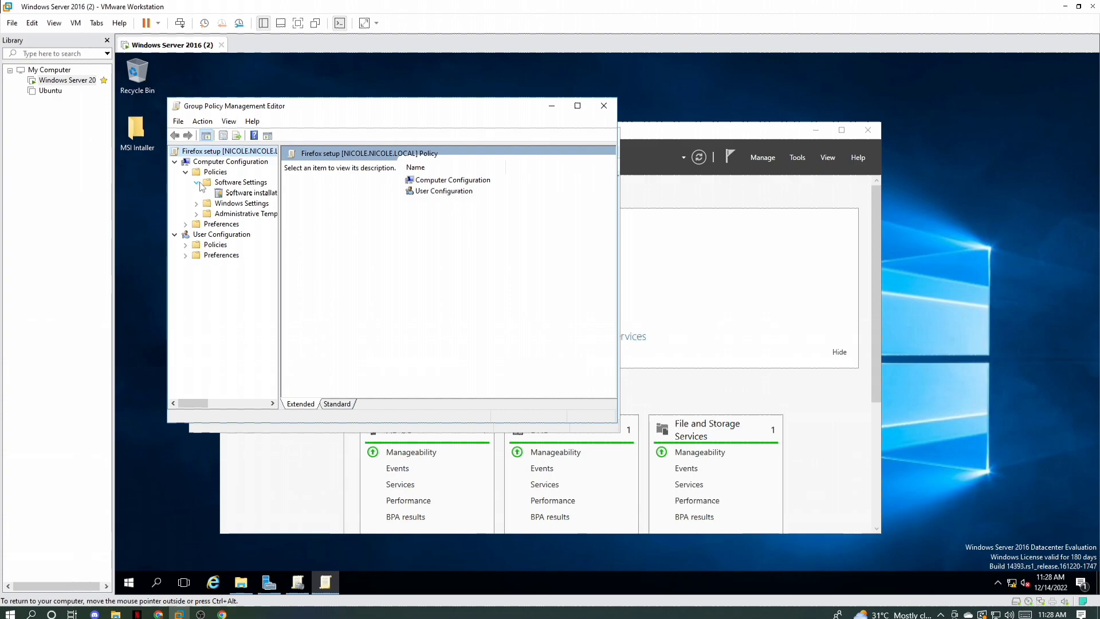
pyautogui.rightClick(230, 194)
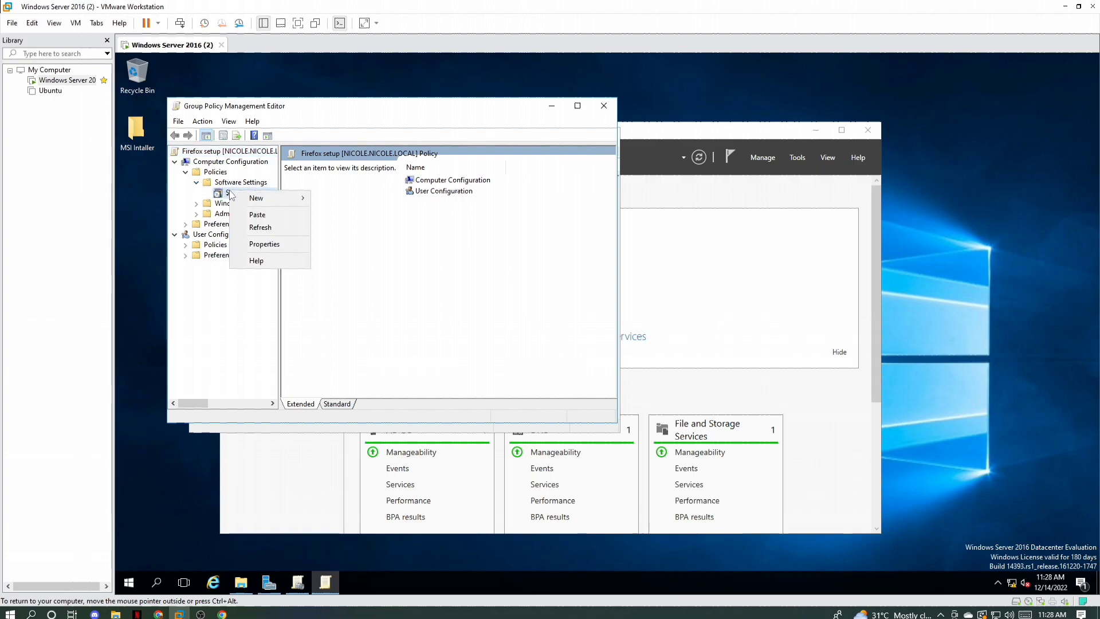
pyautogui.moveTo(296, 201)
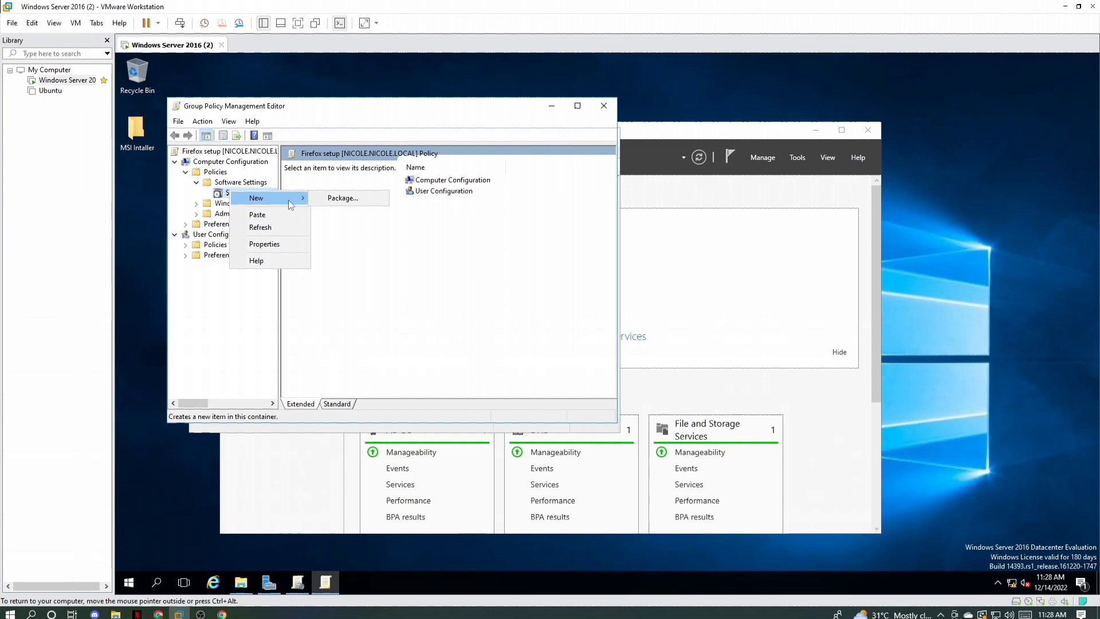
pyautogui.click(335, 198)
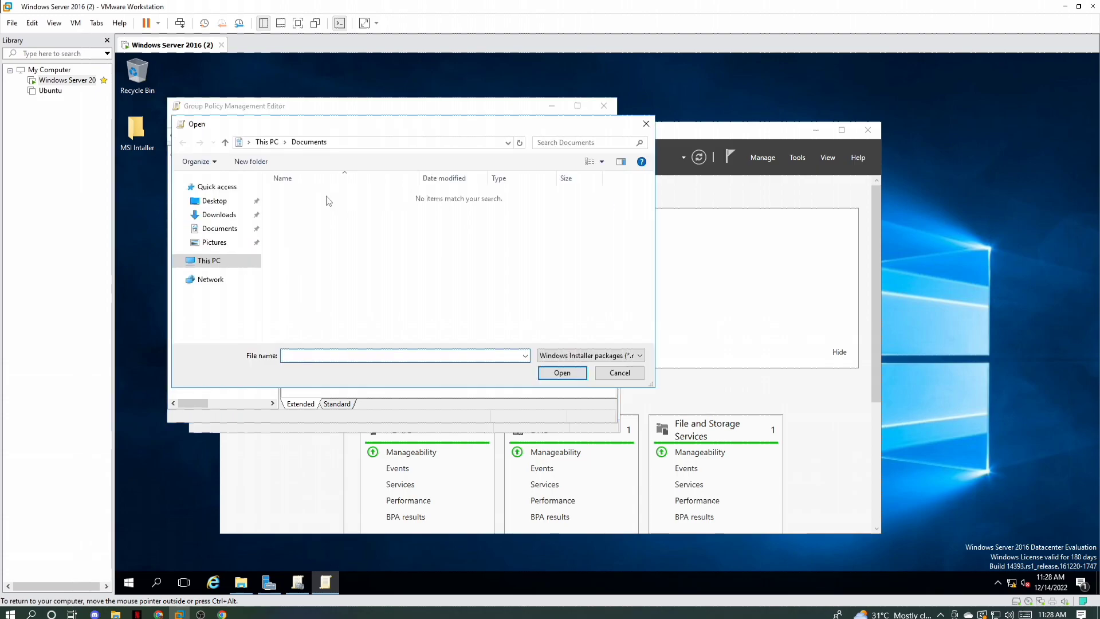
# Step: Try to open the copied network path of the MSI Intaller$ share in the package file browser
pyautogui.click(335, 143)
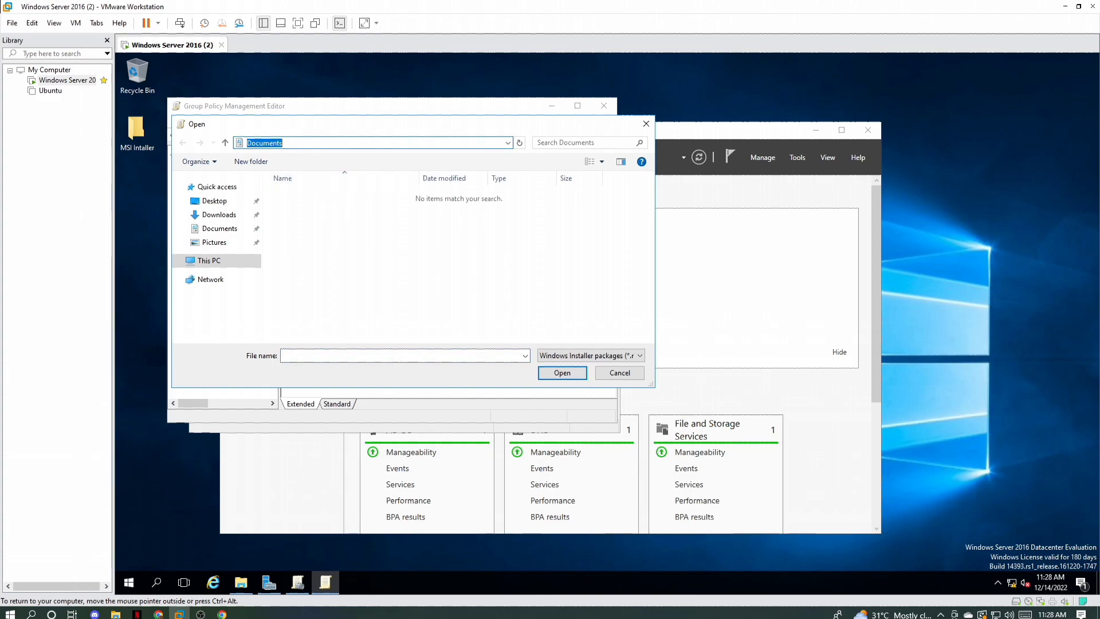
pyautogui.rightClick(334, 142)
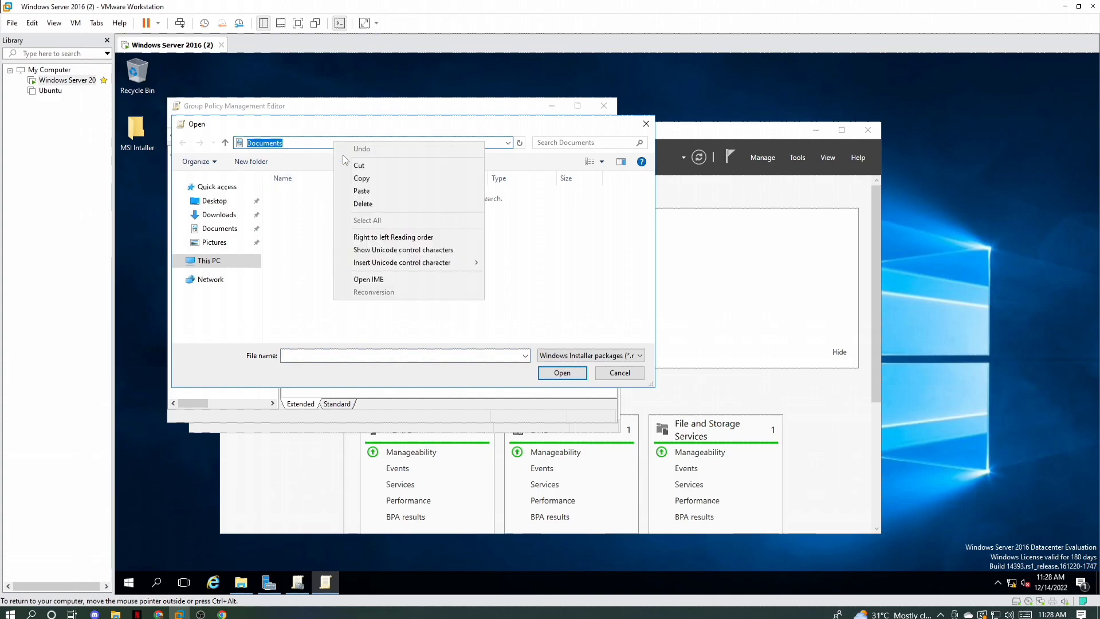
pyautogui.click(359, 191)
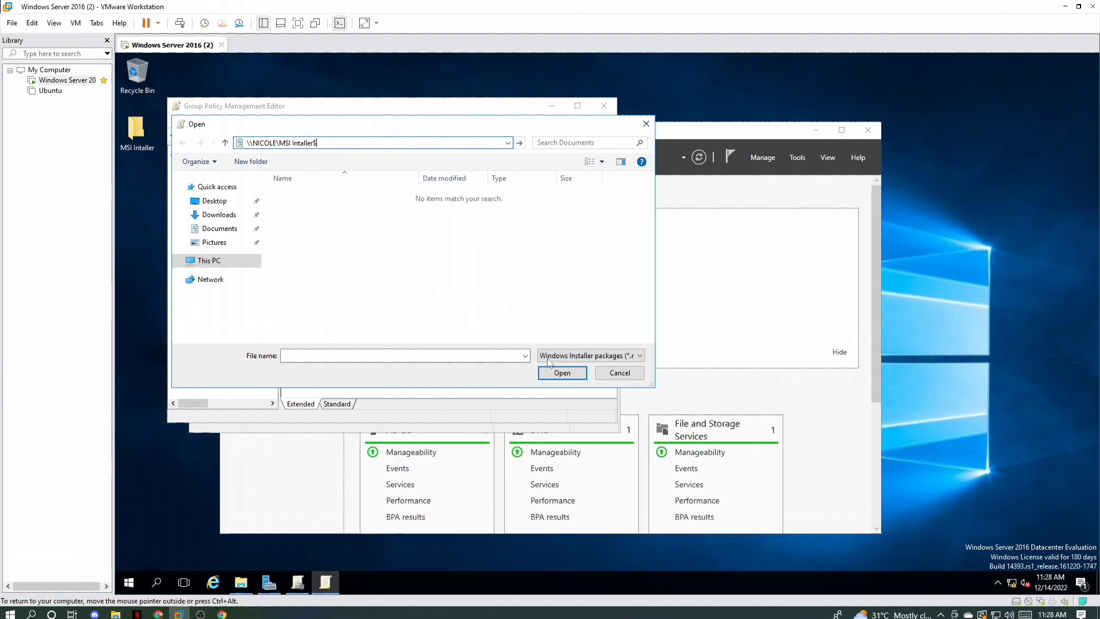
pyautogui.click(561, 374)
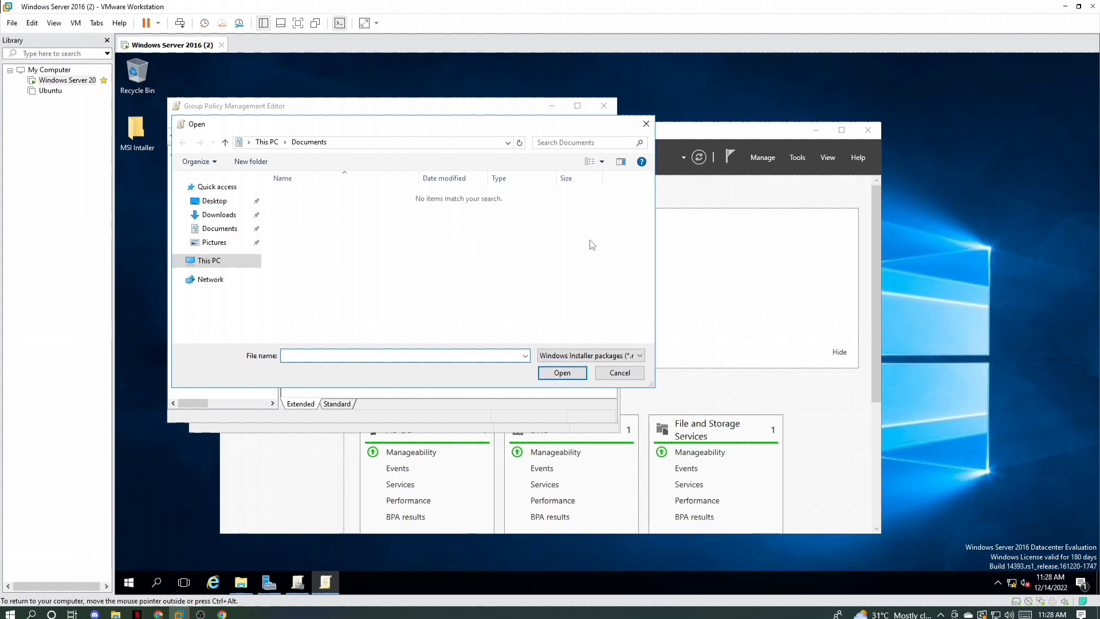
# Step: Go to the MSI Intaller$ share using the copied network path and open Firefox Setup 14.0.1 as the package
pyautogui.click(366, 142)
pyautogui.rightClick(361, 142)
pyautogui.click(386, 192)
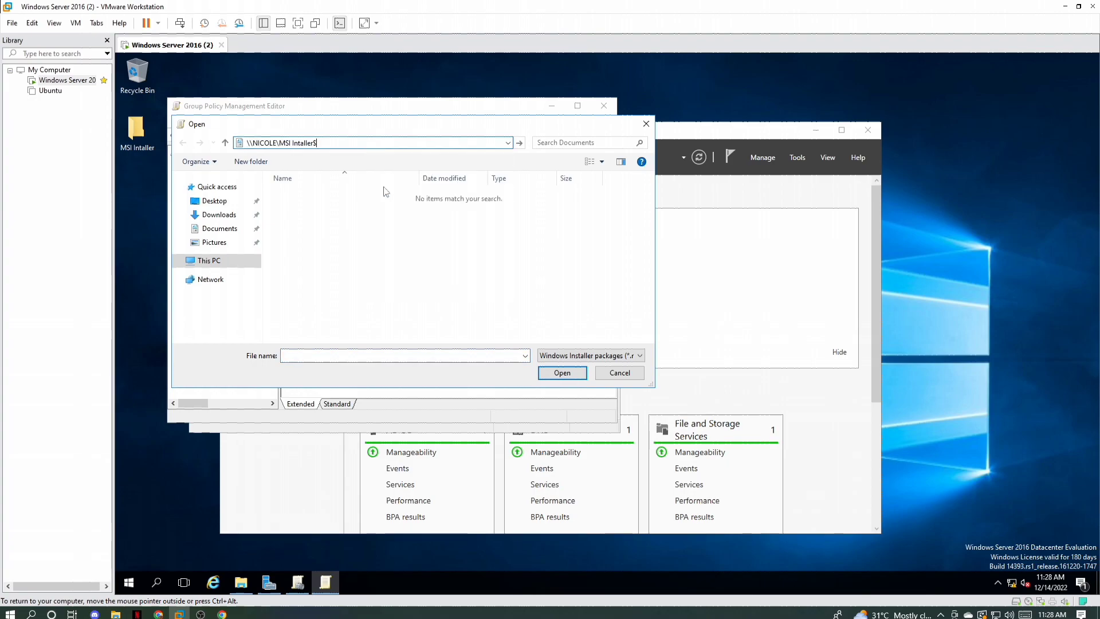
pyautogui.press('Return')
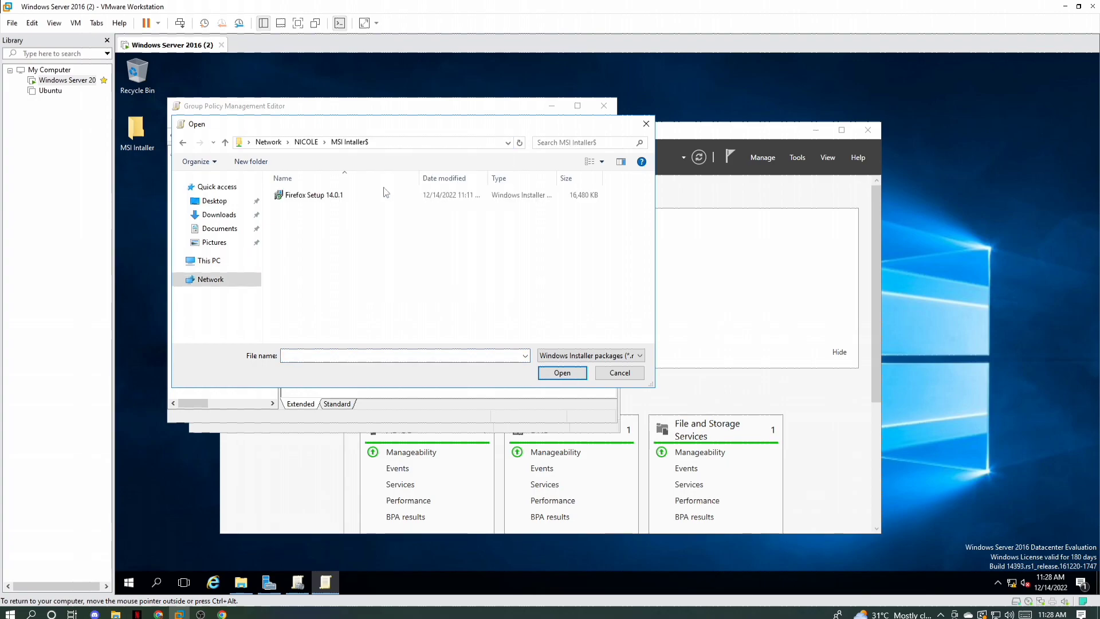
pyautogui.click(360, 199)
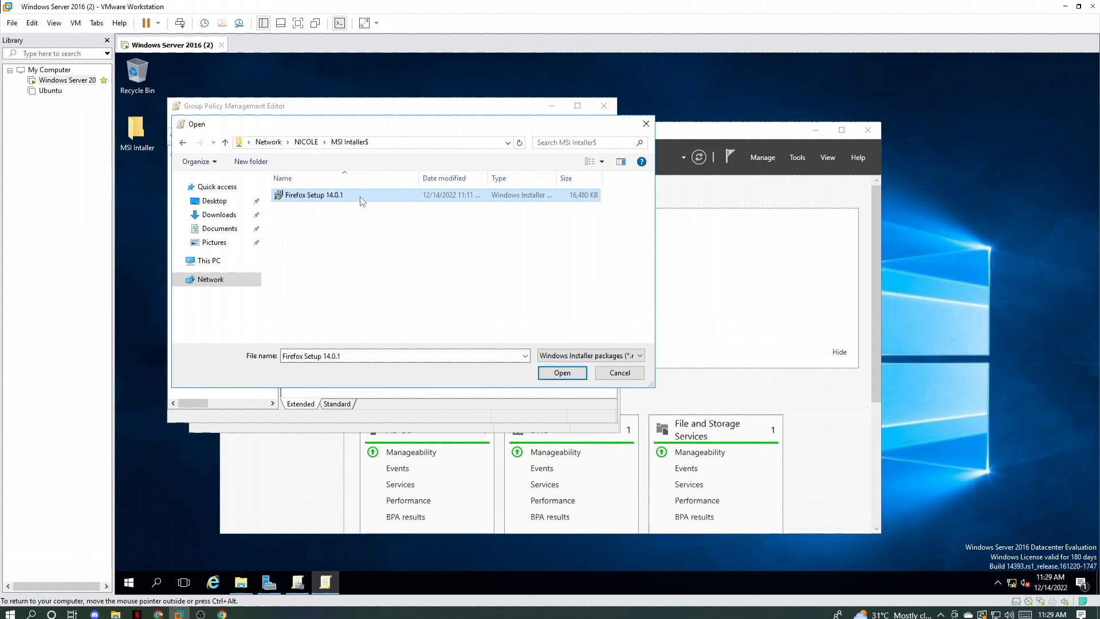
pyautogui.rightClick(361, 201)
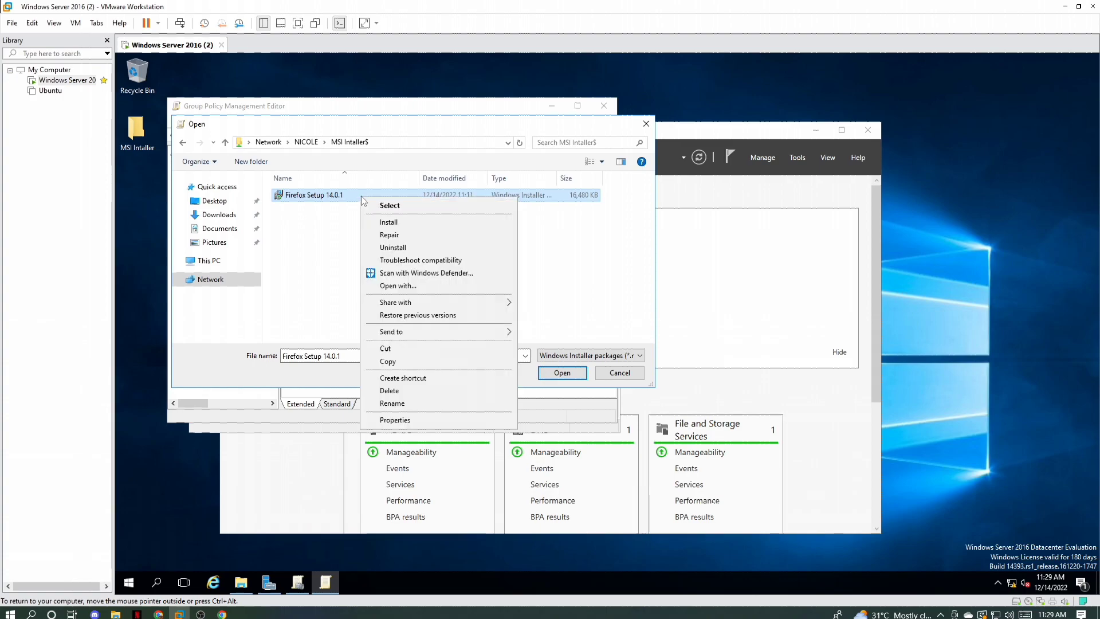
pyautogui.click(319, 208)
pyautogui.click(433, 198)
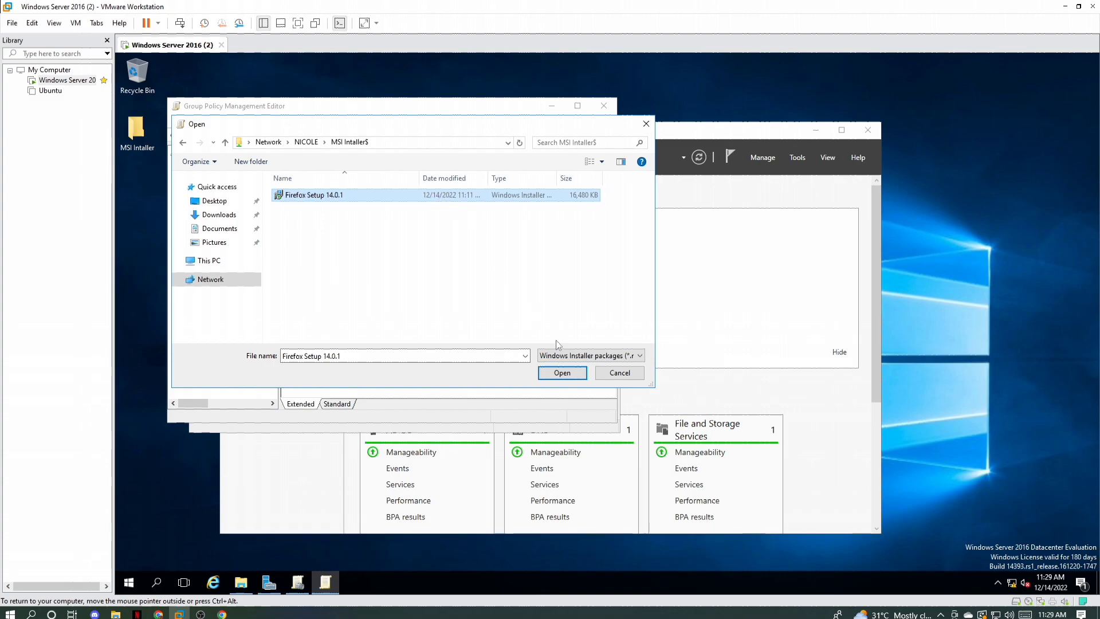
pyautogui.click(562, 373)
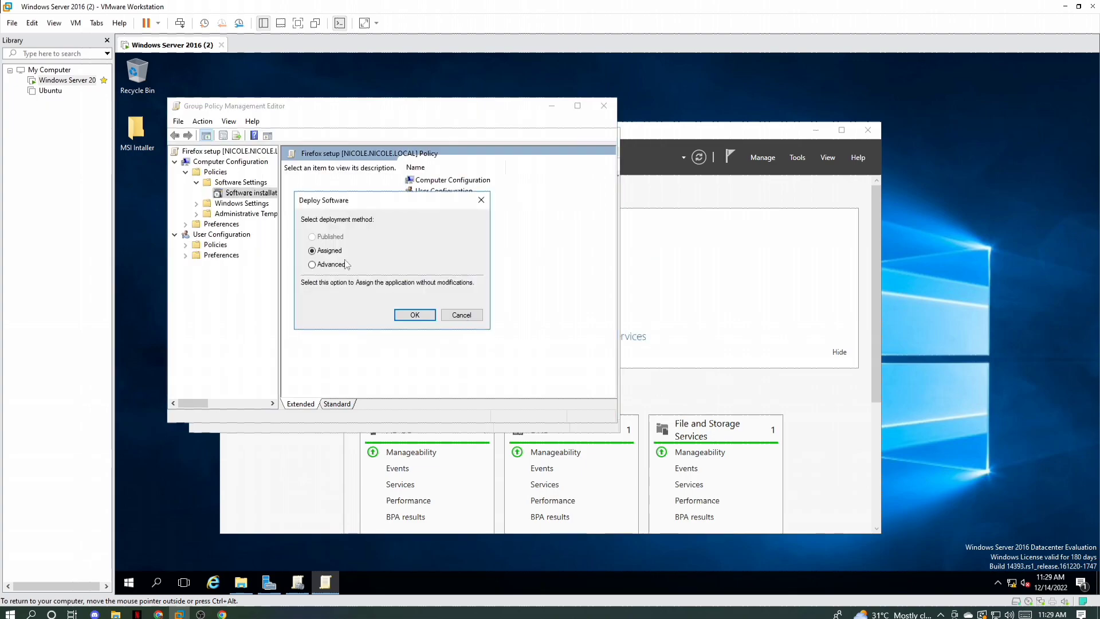
# Step: Choose the Advanced deployment method and set the application to uninstall when it falls out of the scope of management
pyautogui.click(316, 272)
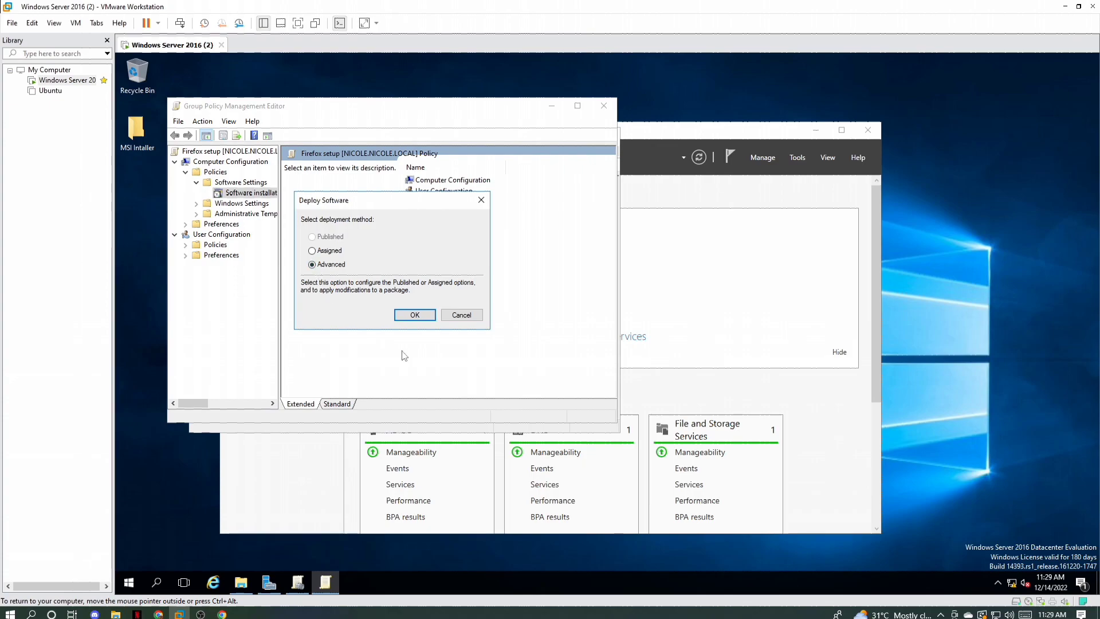
pyautogui.click(414, 314)
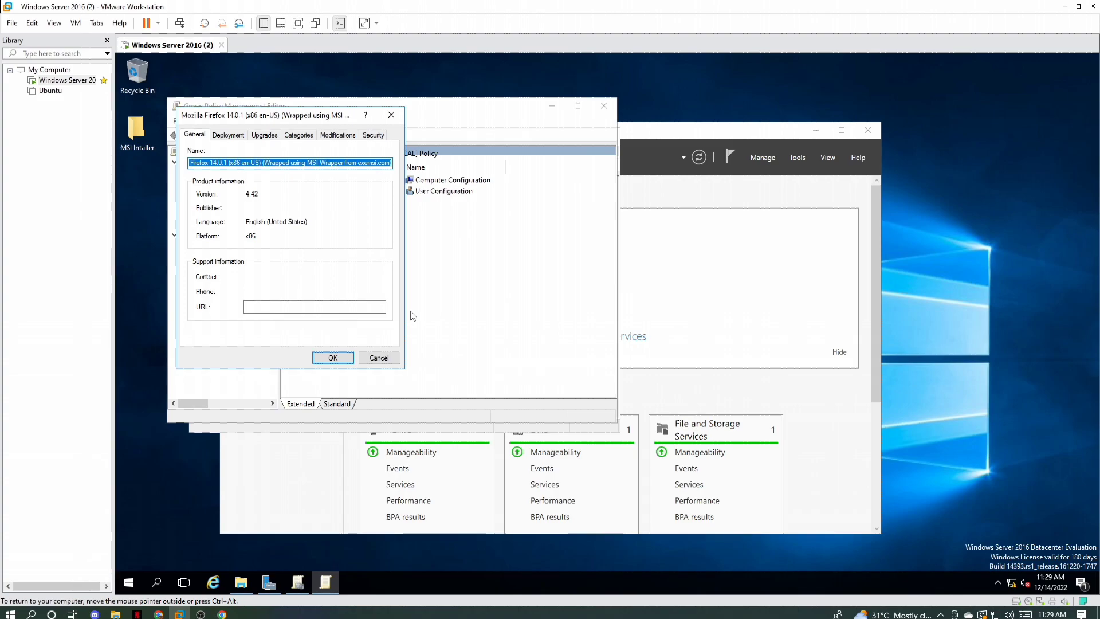
pyautogui.click(231, 137)
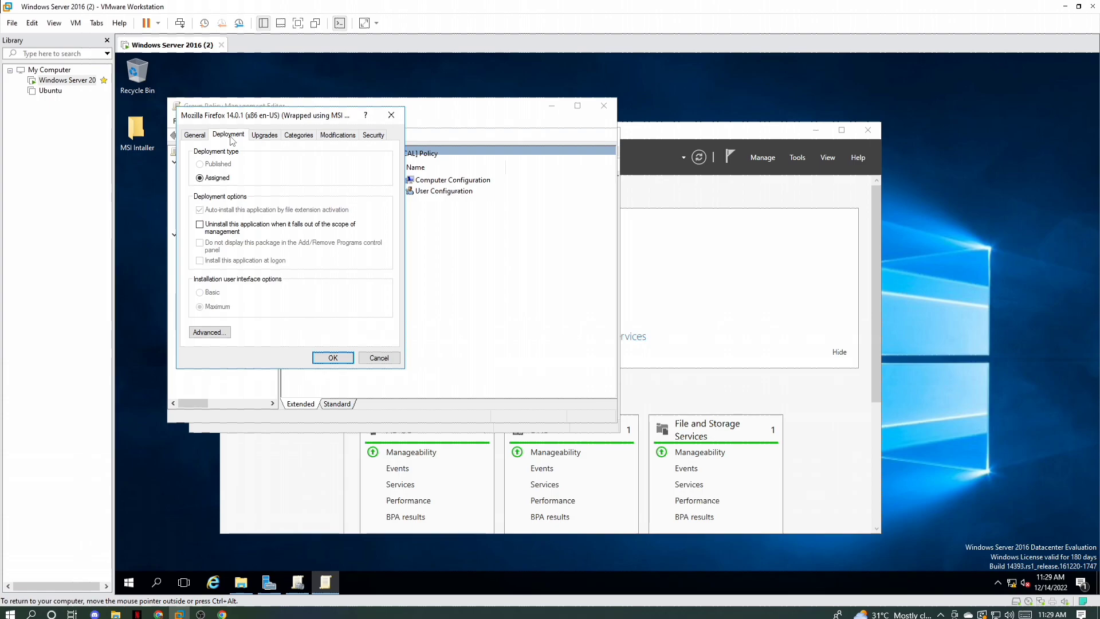
pyautogui.click(201, 227)
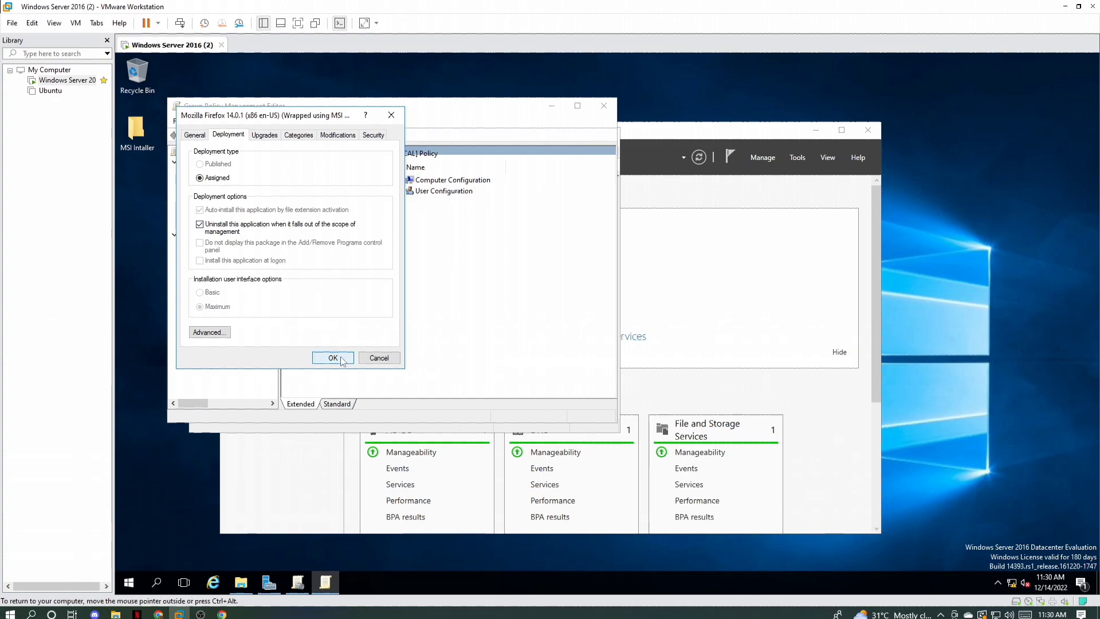
# Step: Set the advanced deployment options to ignore language when deploying the package, apply the package settings, and close the policy editor
pyautogui.click(223, 332)
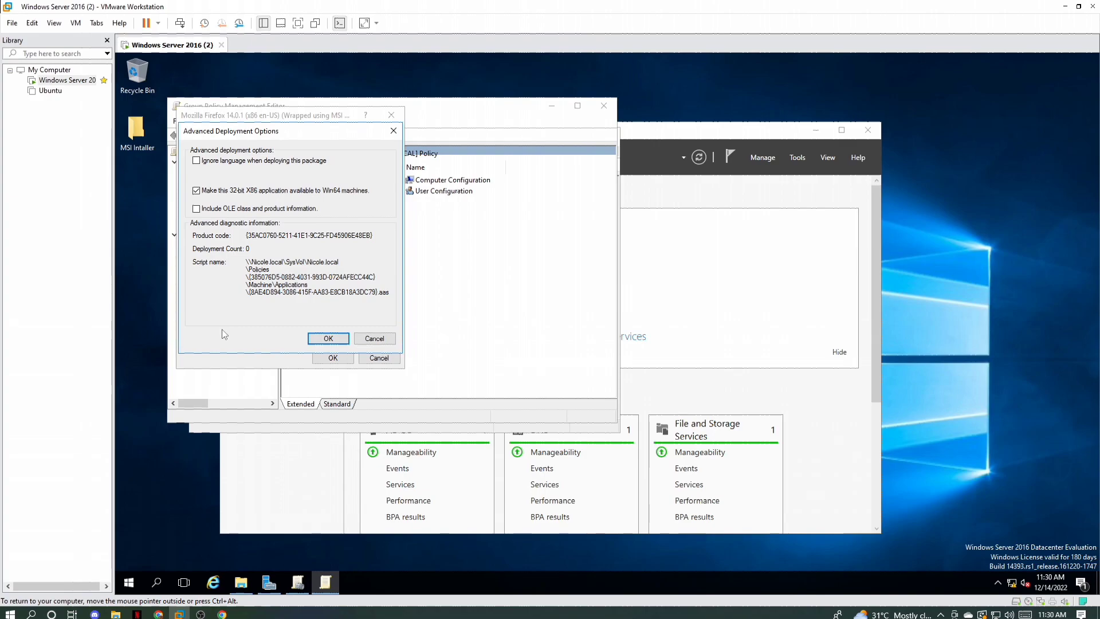
pyautogui.click(196, 161)
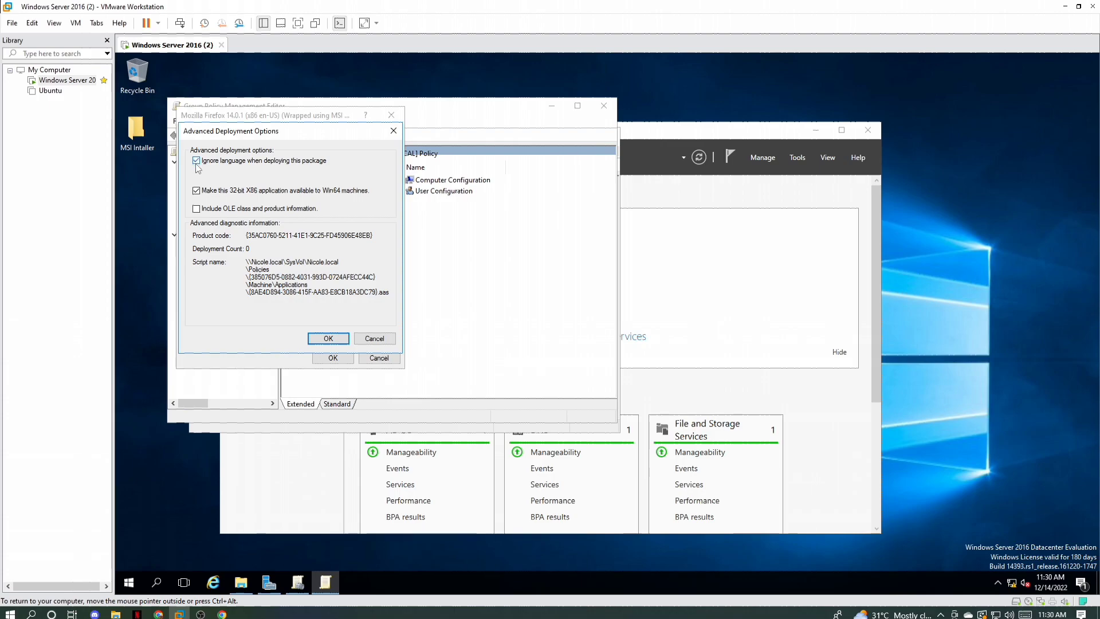
pyautogui.click(322, 339)
pyautogui.click(327, 361)
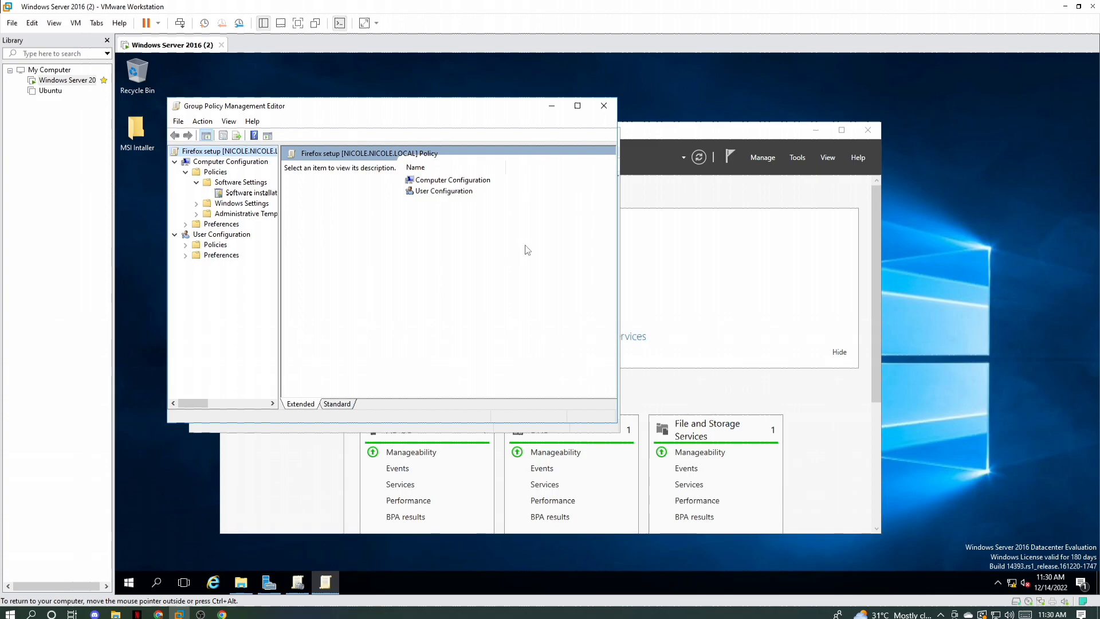
pyautogui.click(604, 107)
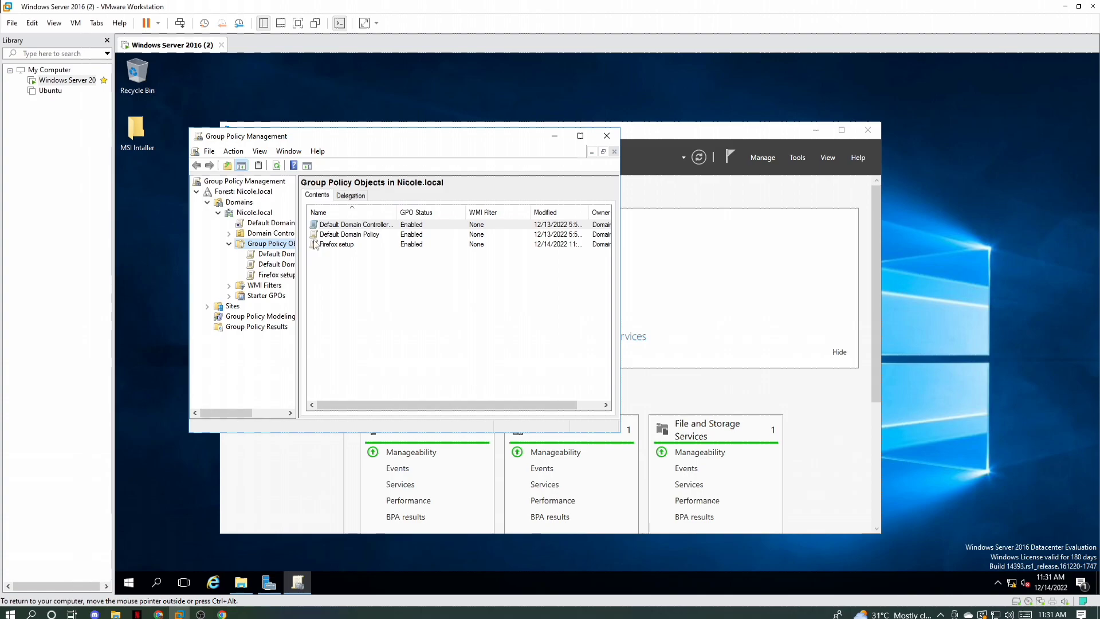
# Step: Link the existing Firefox setup GPO to the domain, and close Group Policy Management and Server Manager
pyautogui.rightClick(250, 214)
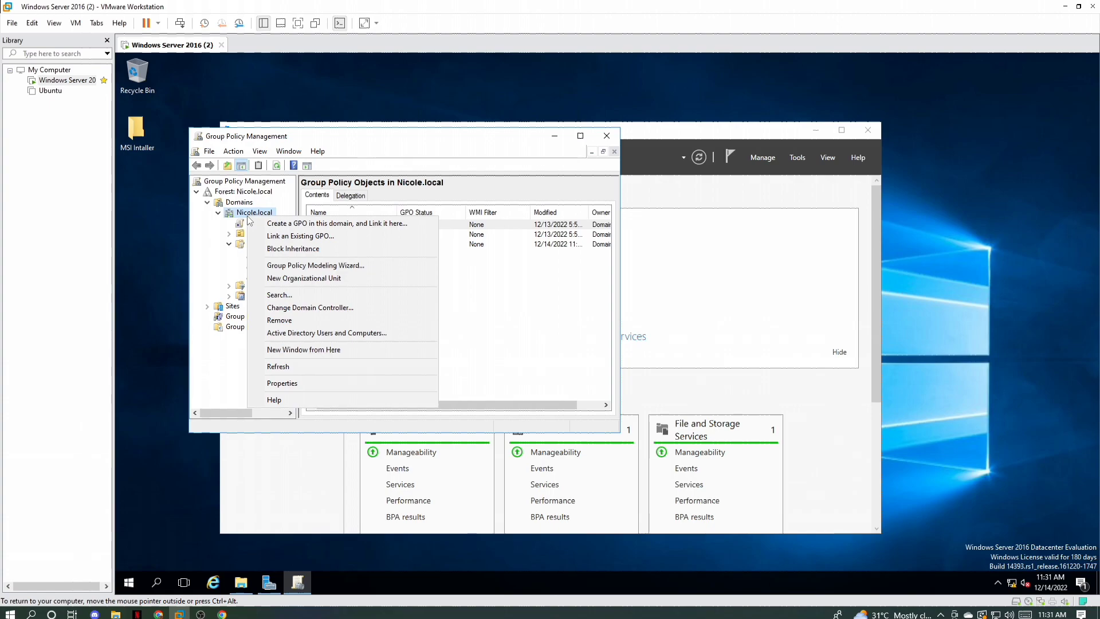
pyautogui.click(319, 238)
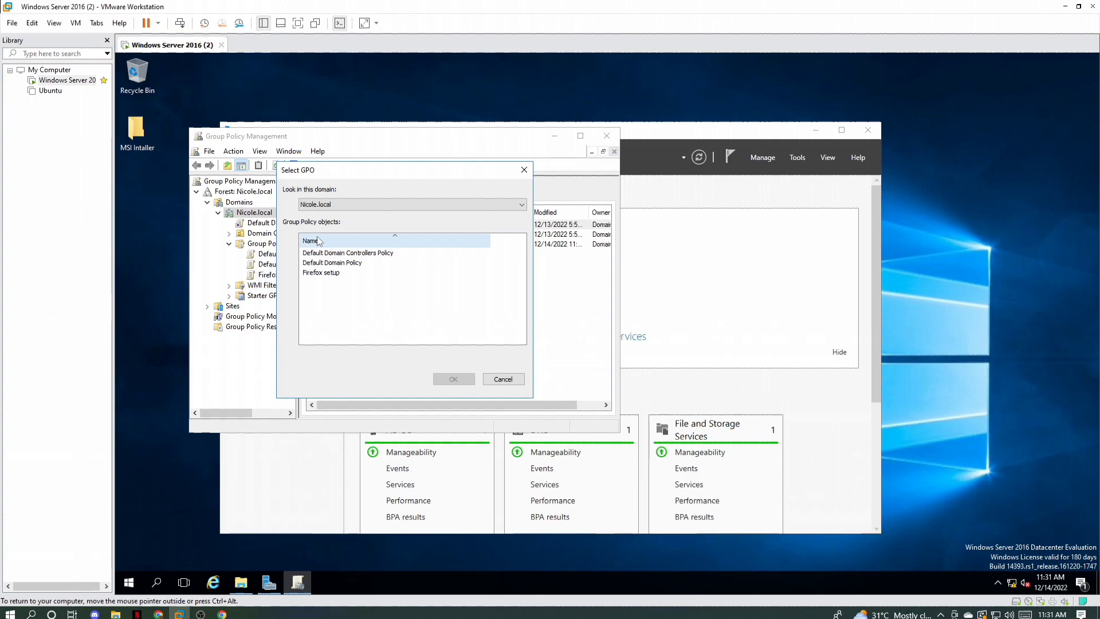
pyautogui.click(328, 274)
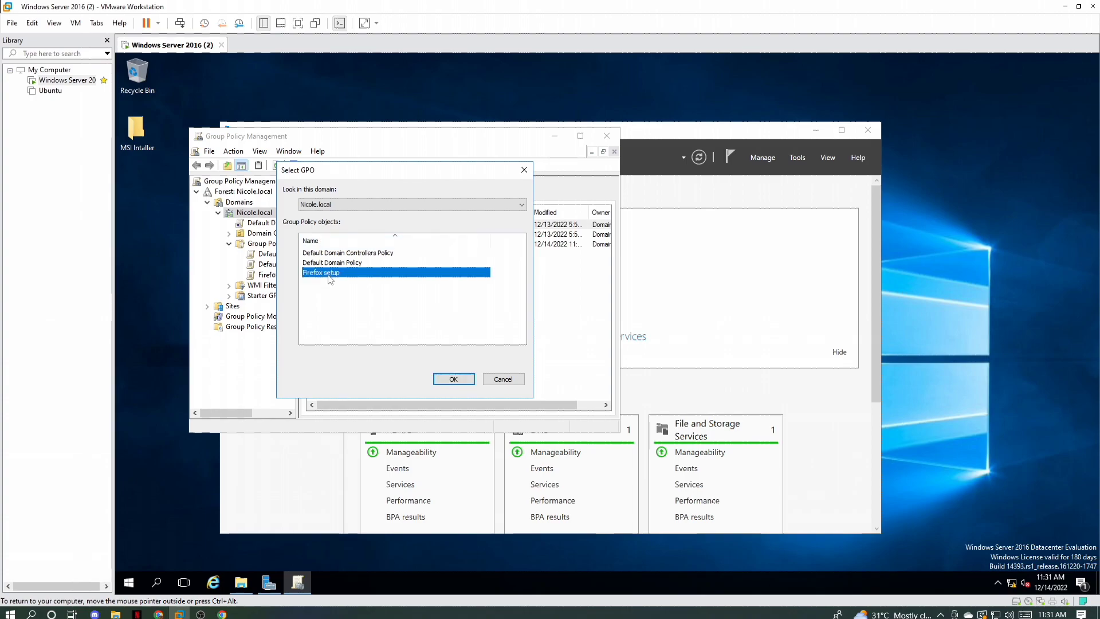
pyautogui.click(447, 380)
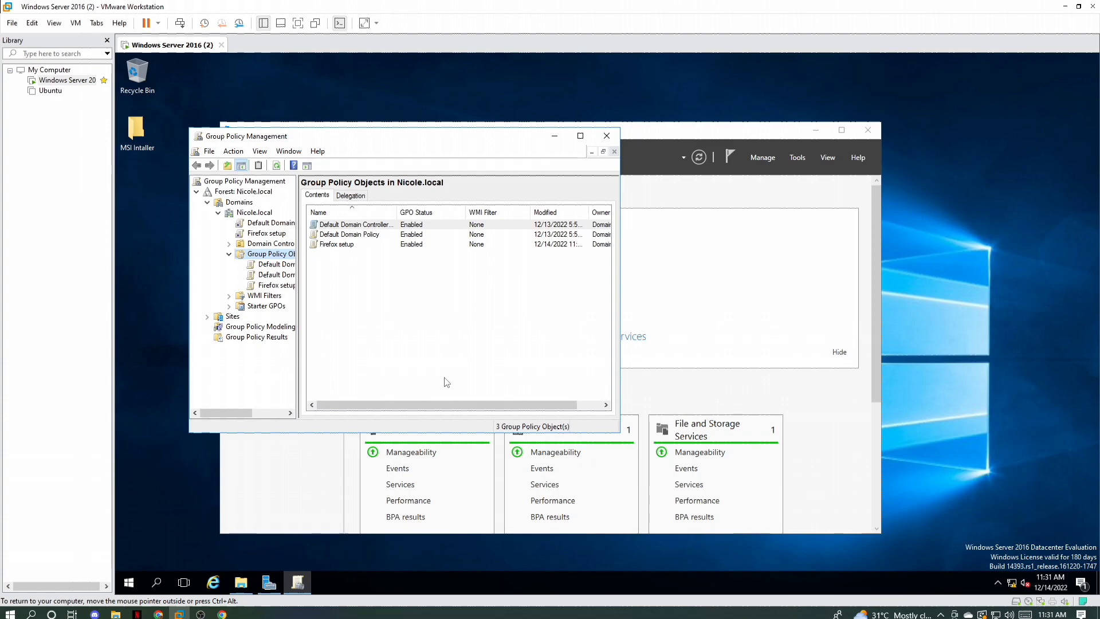
pyautogui.click(607, 136)
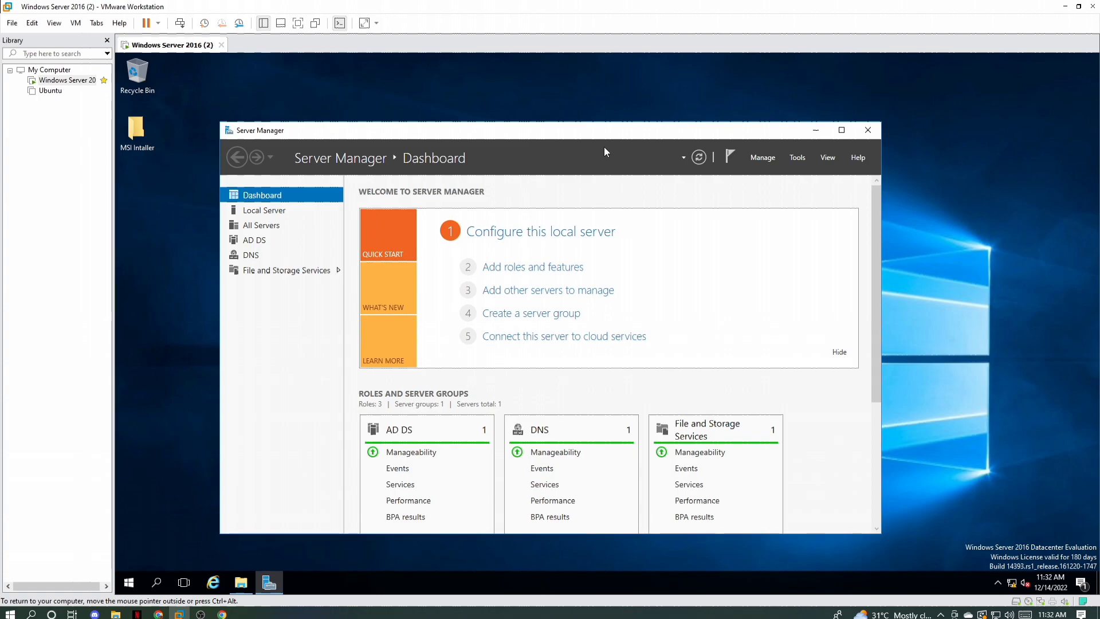
pyautogui.click(865, 131)
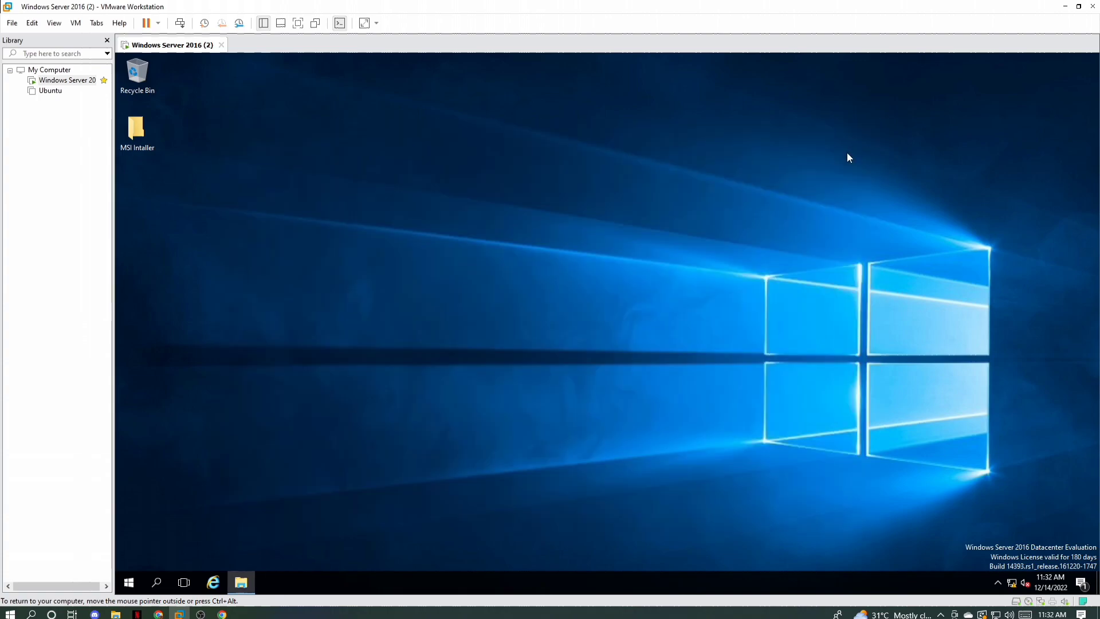
# Step: Restart the Windows Server 2016 virtual machine with the reason Other (Unplanned)
pyautogui.click(129, 582)
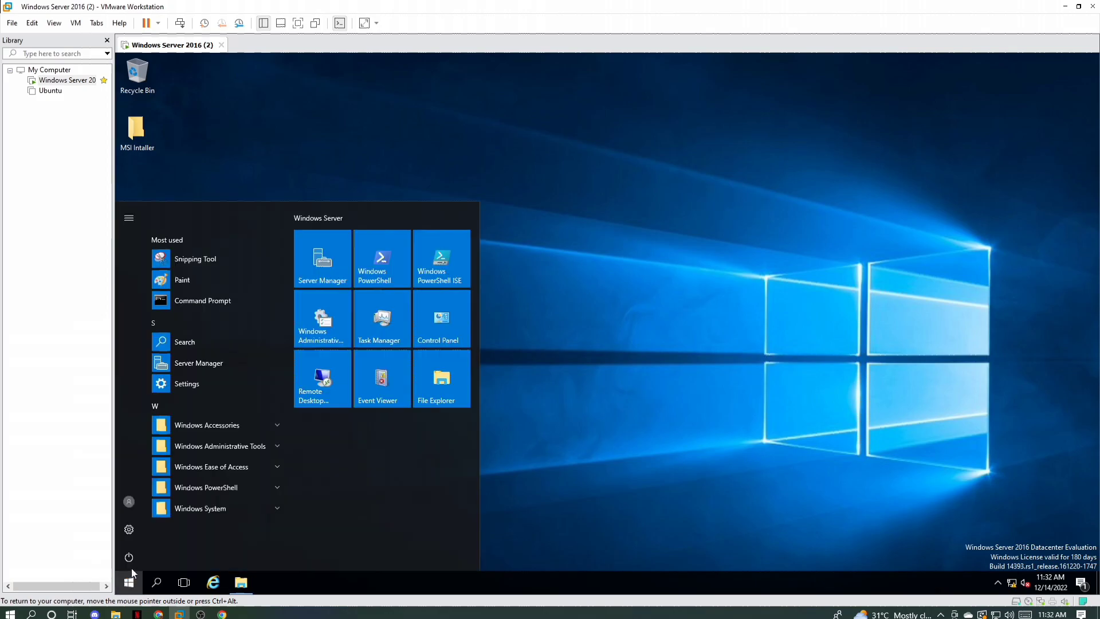
pyautogui.click(129, 557)
pyautogui.click(139, 528)
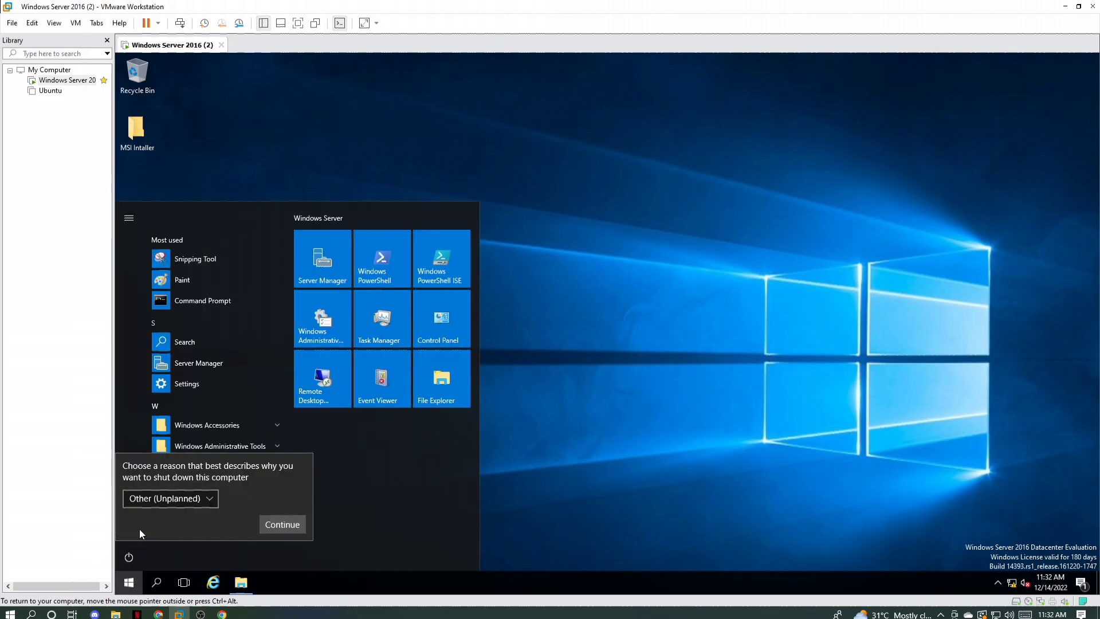
pyautogui.click(276, 519)
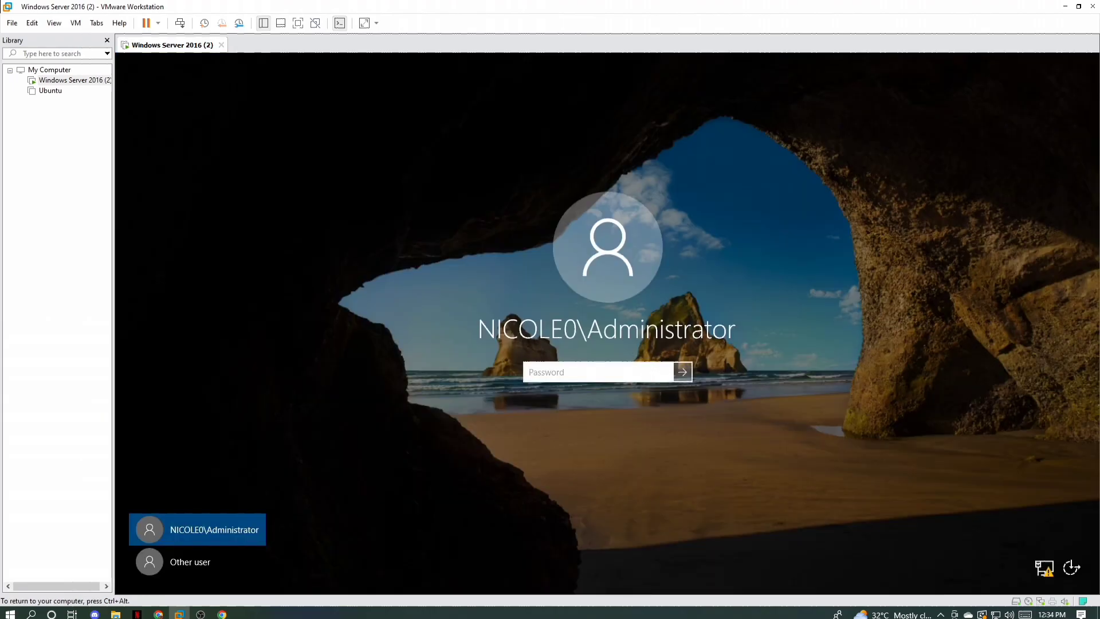
# Step: Enter the account password to sign in to the server as the domain Administrator
pyautogui.write('••••••••••••••')
pyautogui.press('Return')
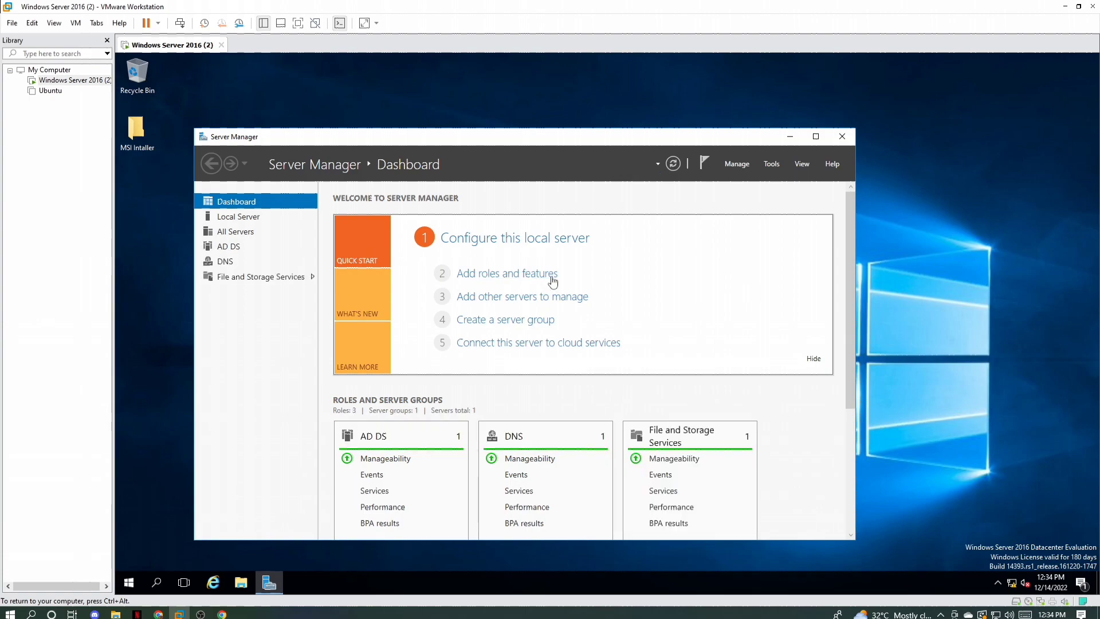
# Step: Minimize Server Manager, search Windows for cmd and open Command Prompt
pyautogui.click(156, 582)
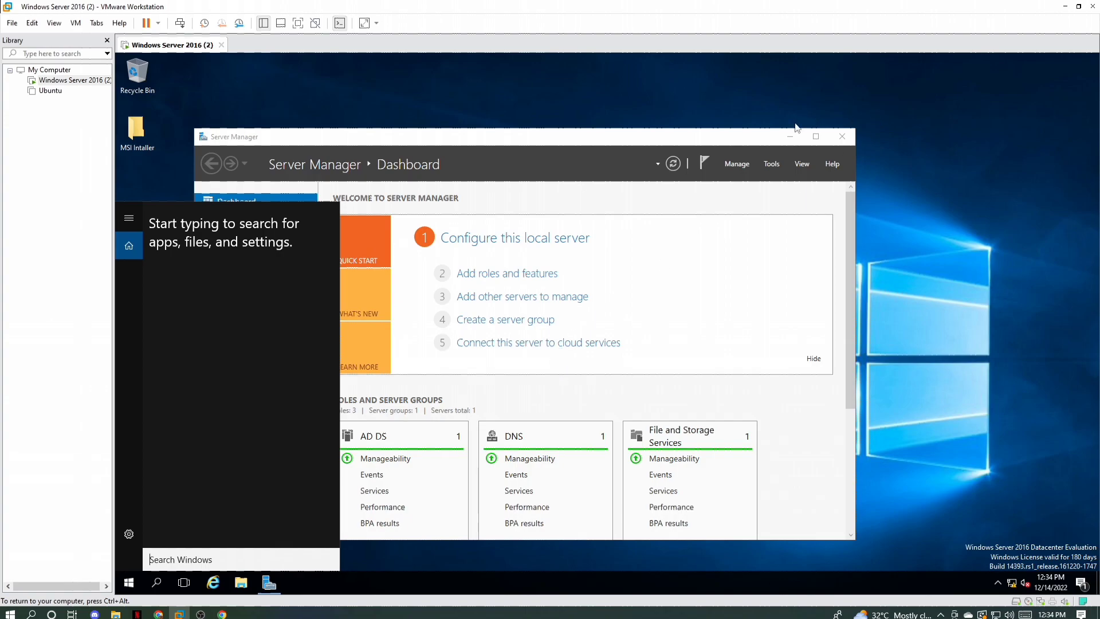
pyautogui.click(789, 136)
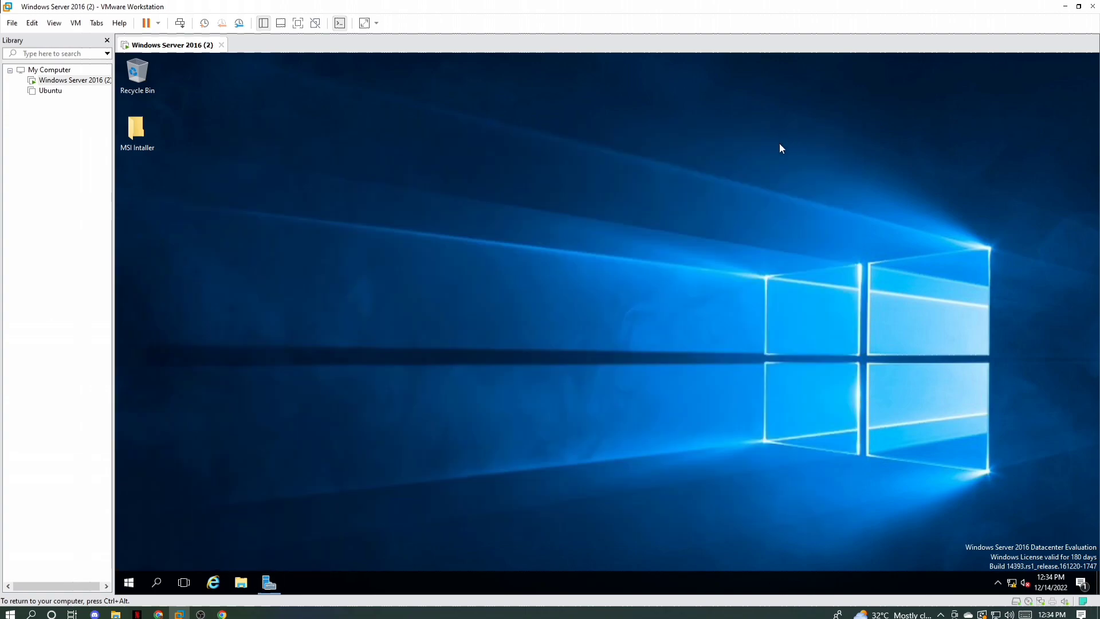
pyautogui.click(157, 583)
pyautogui.write('cmd')
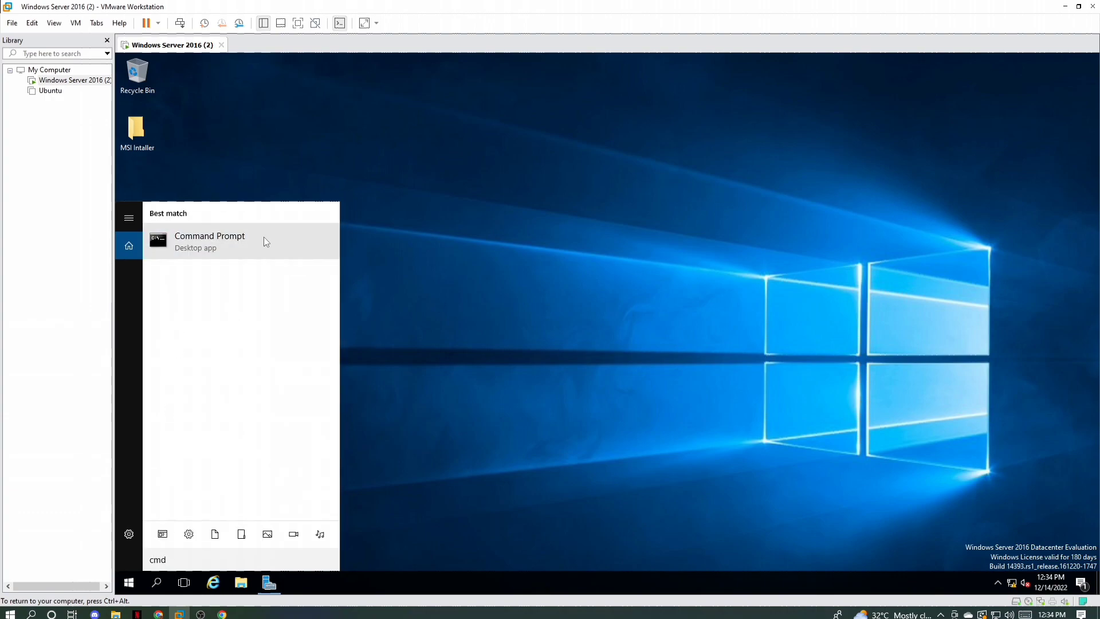
pyautogui.click(264, 236)
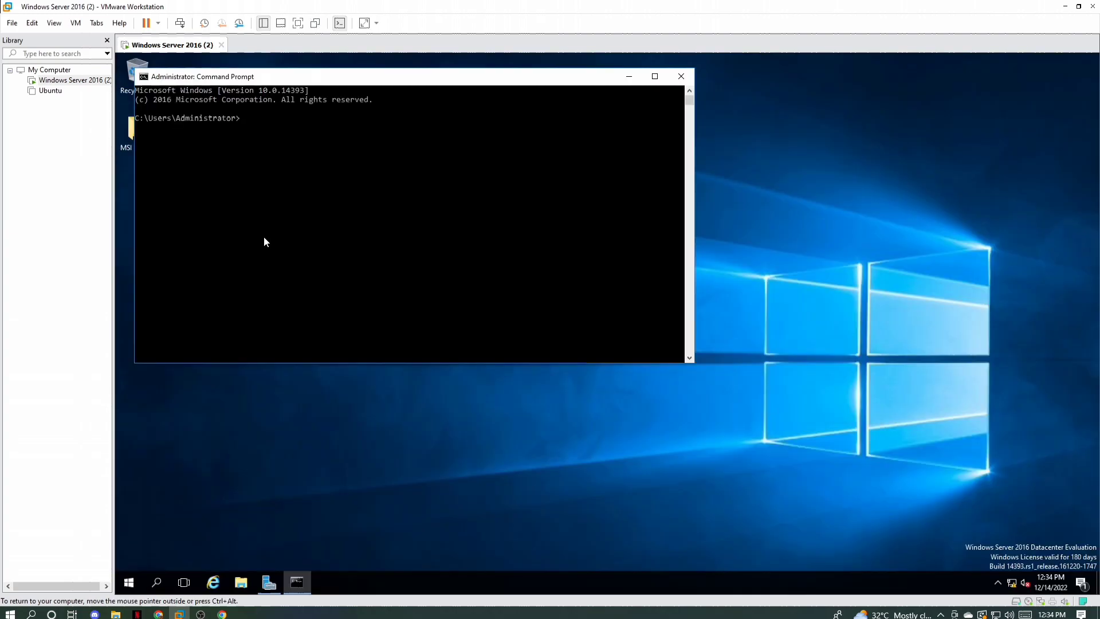
# Step: Force a Group Policy update by running gpupdate /force in Command Prompt
pyautogui.write('gpupdate /force')
pyautogui.press('Return')
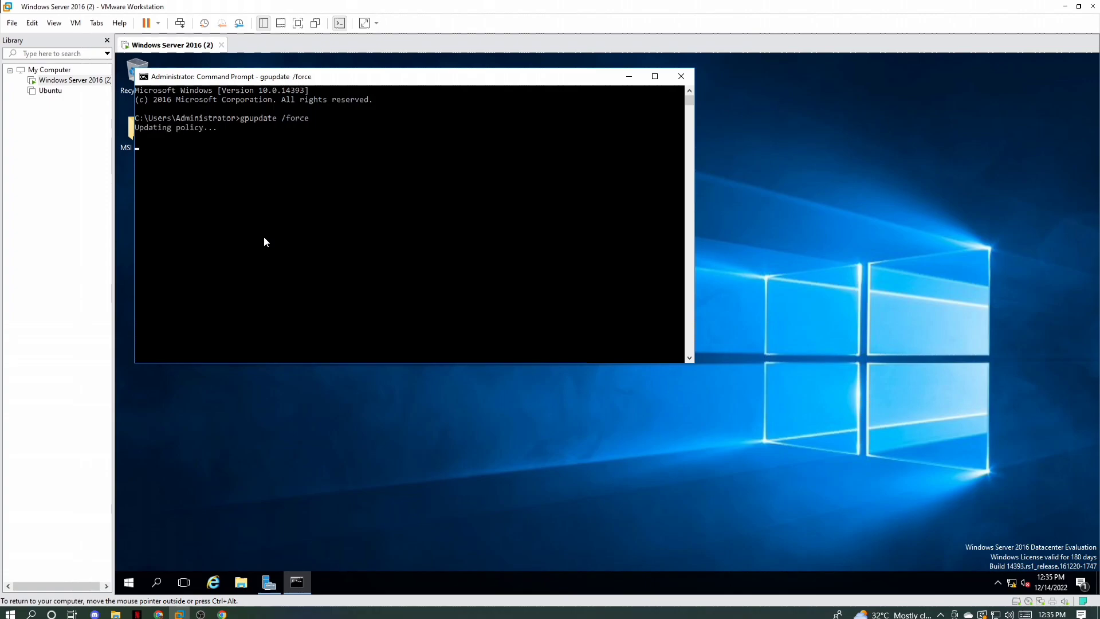